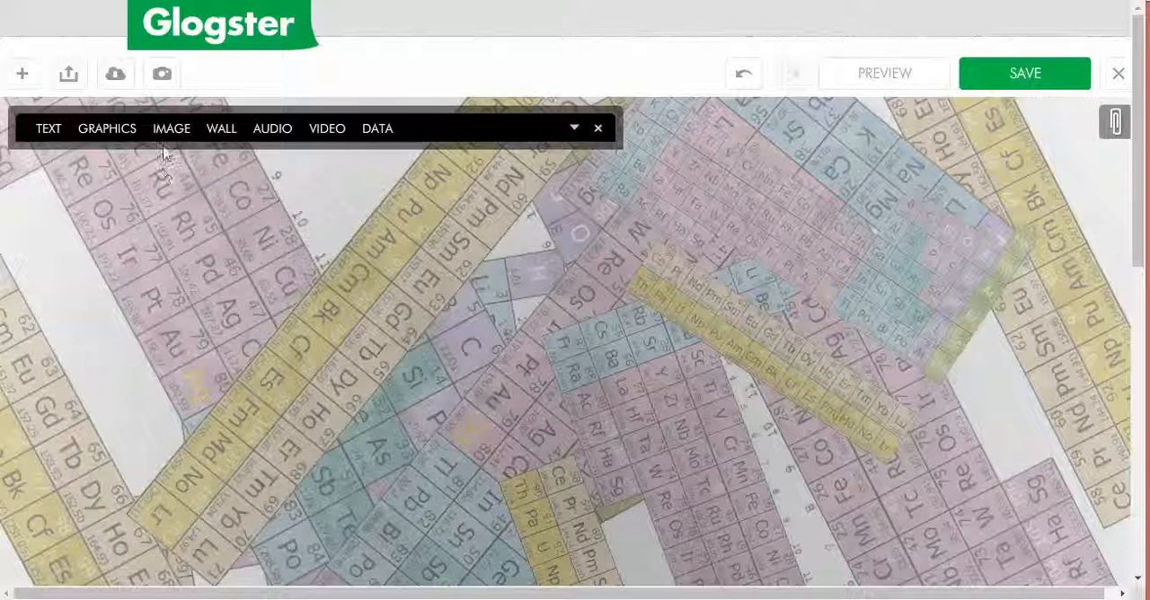
Step: Insert the H–O–H water molecule graphic from the second page of the Science 2 graphics collection
click(112, 128)
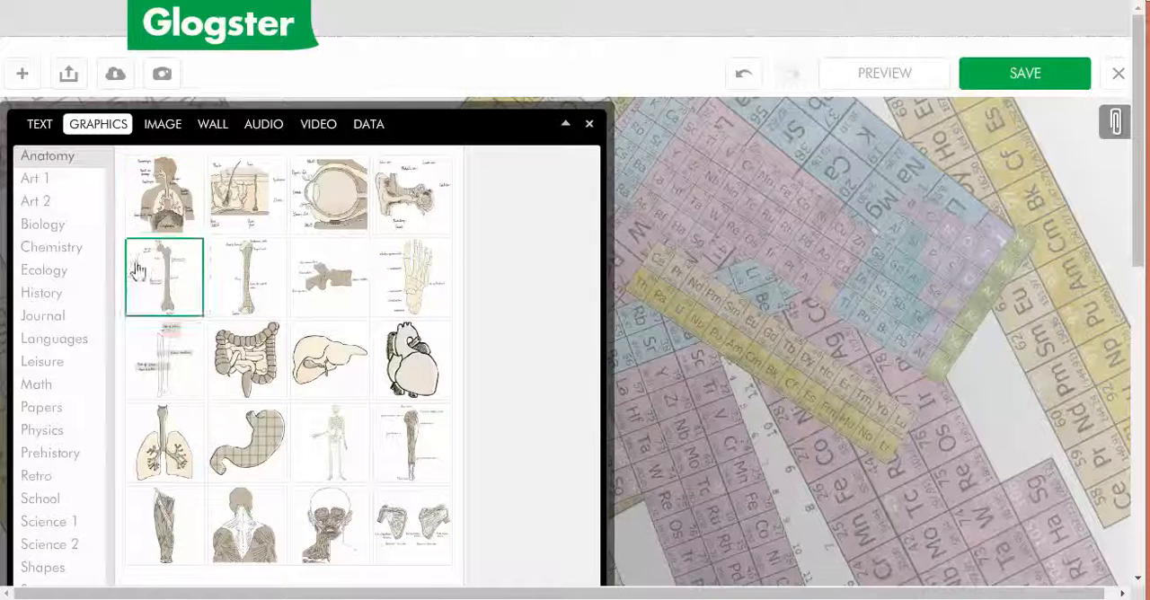
click(56, 255)
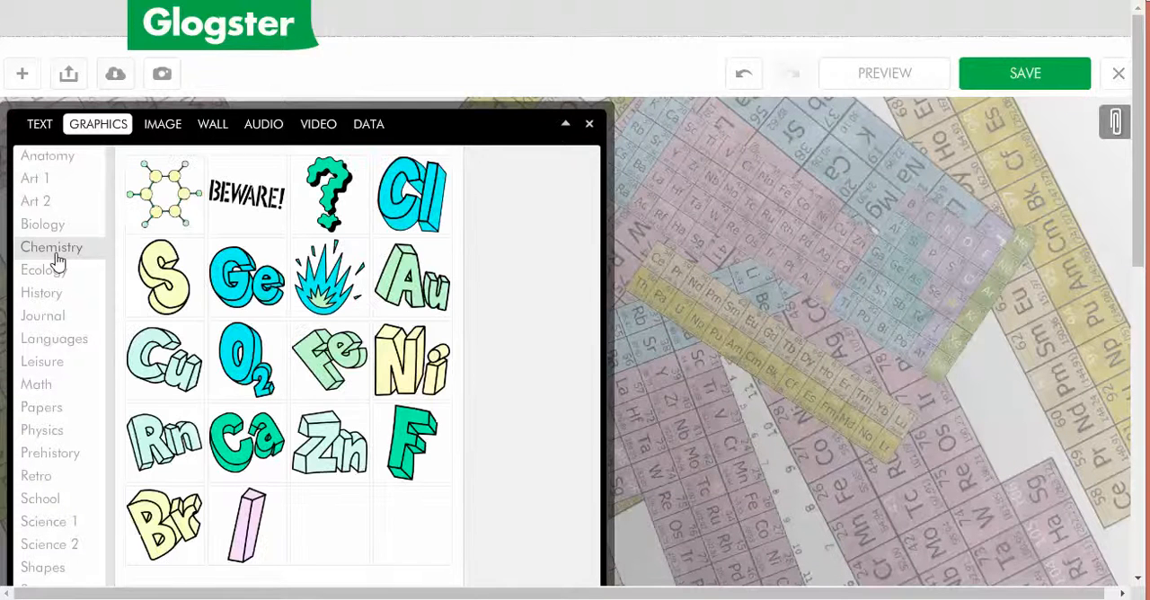
scroll(301, 354, down, 2)
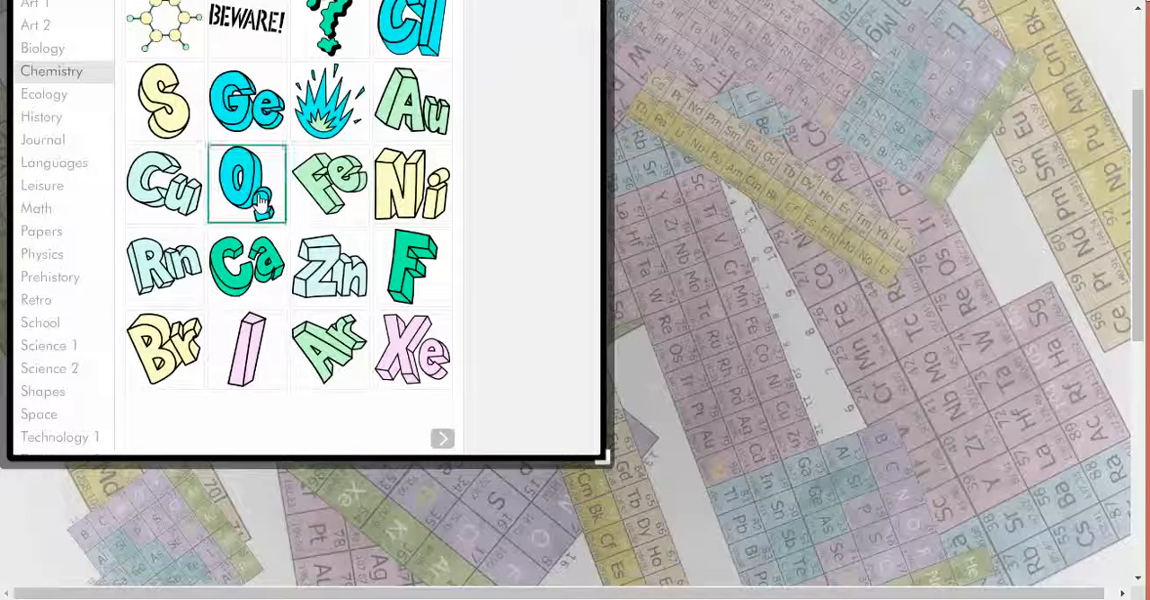
click(40, 346)
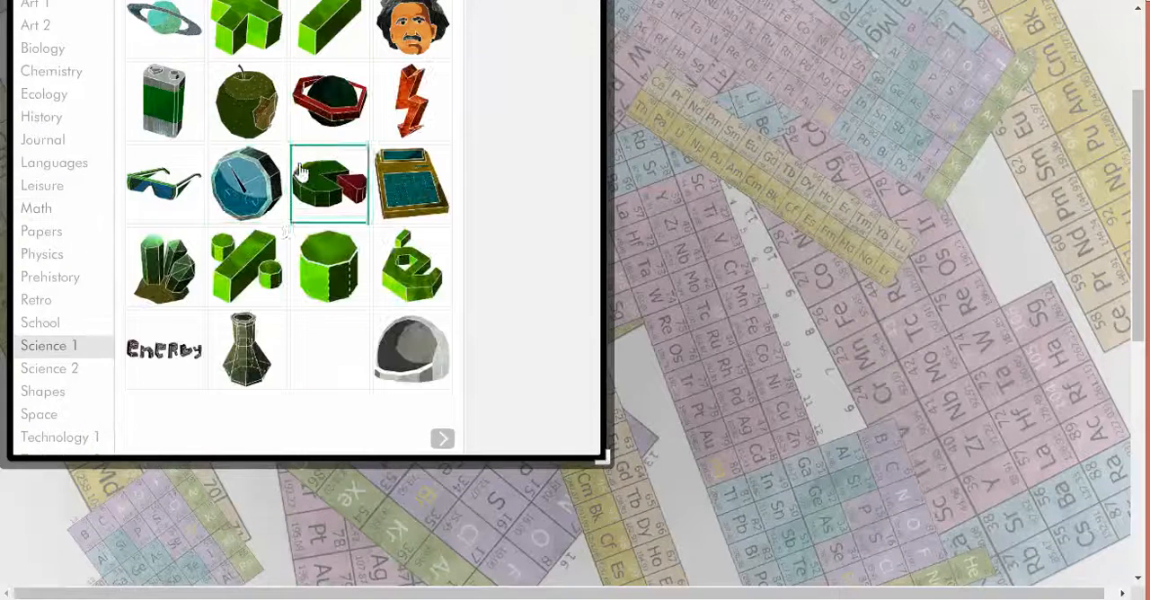
click(50, 369)
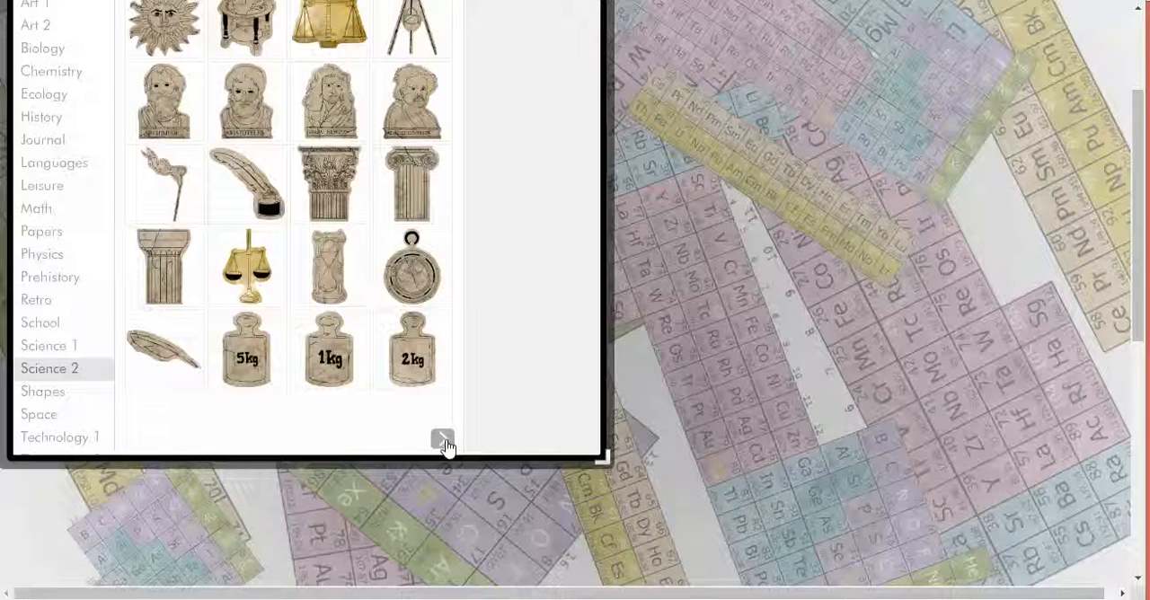
click(443, 439)
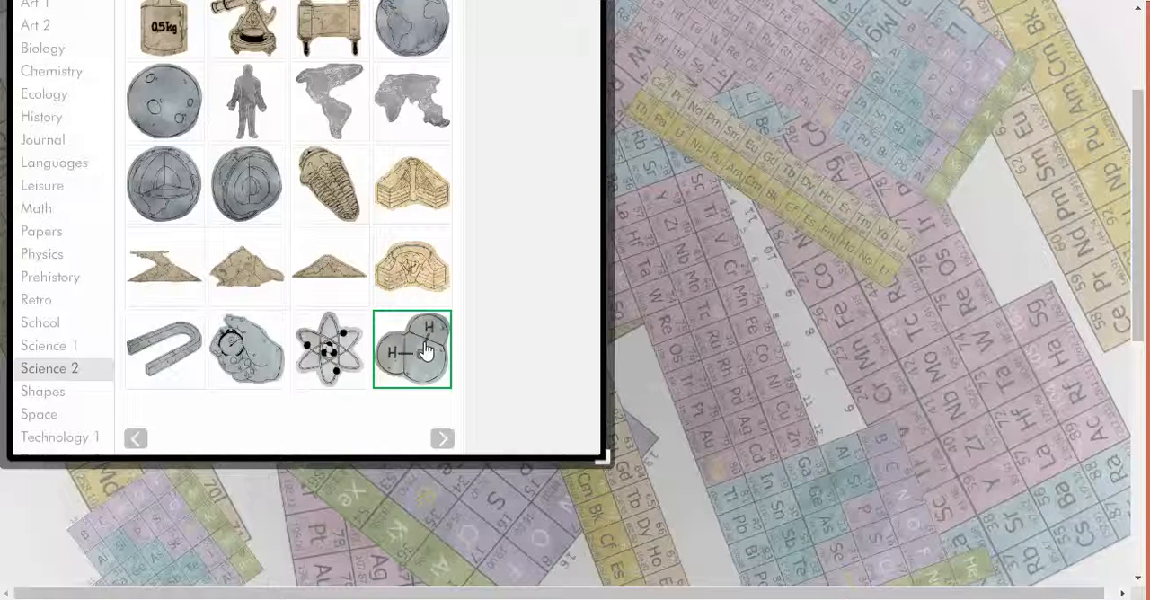
click(426, 351)
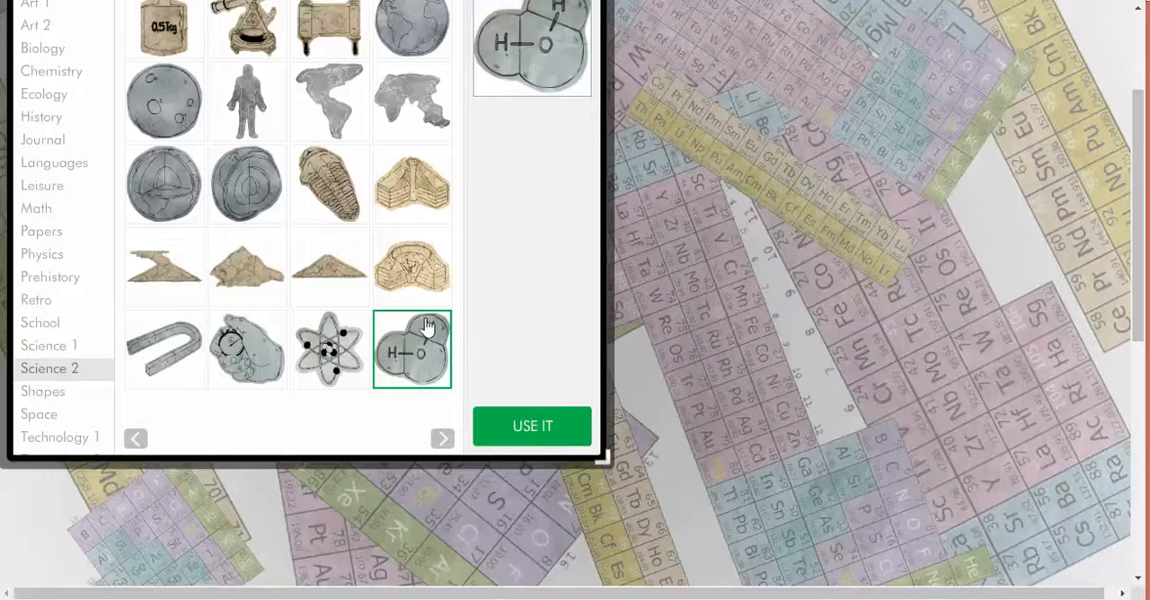
scroll(426, 328, up, 1)
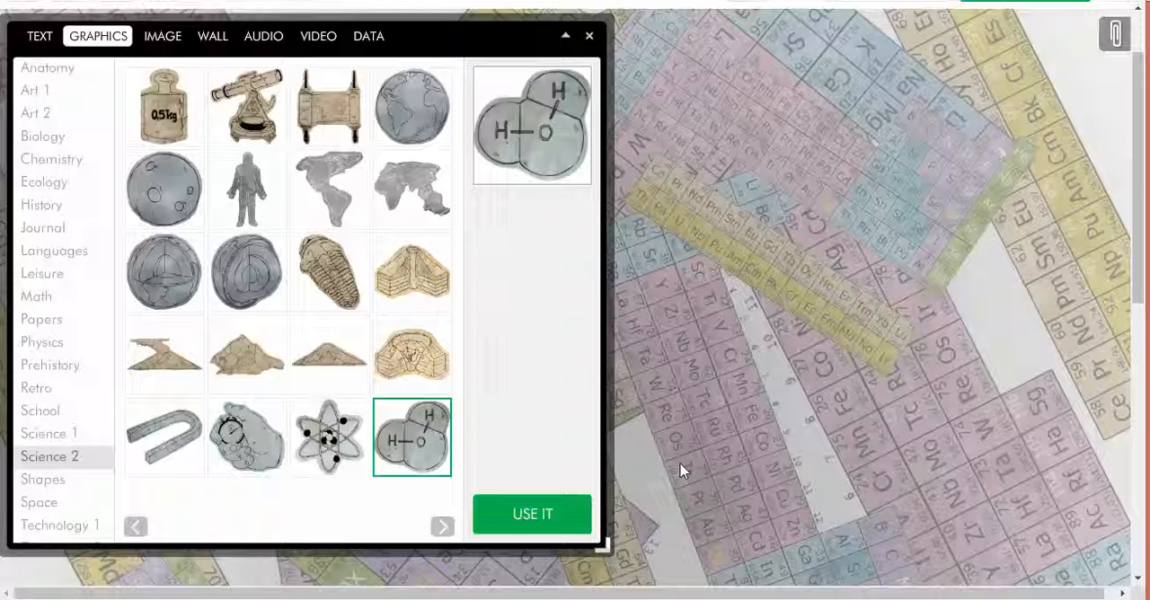
click(564, 37)
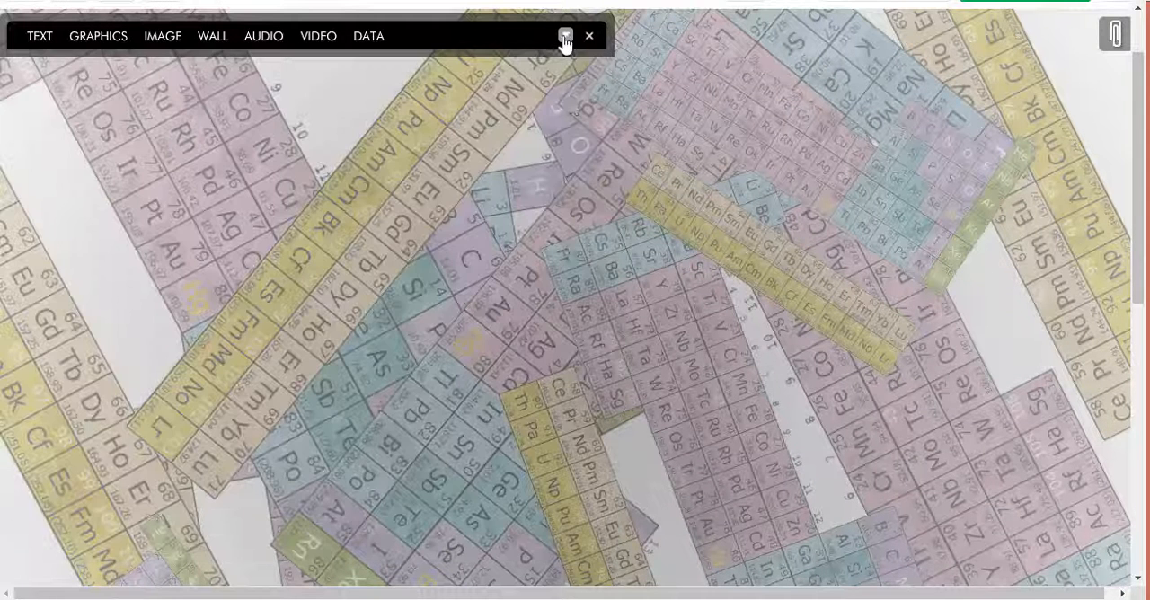
Step: Move the water molecule graphic to the upper-right area of the poster, over the small periodic table
scroll(641, 224, down, 3)
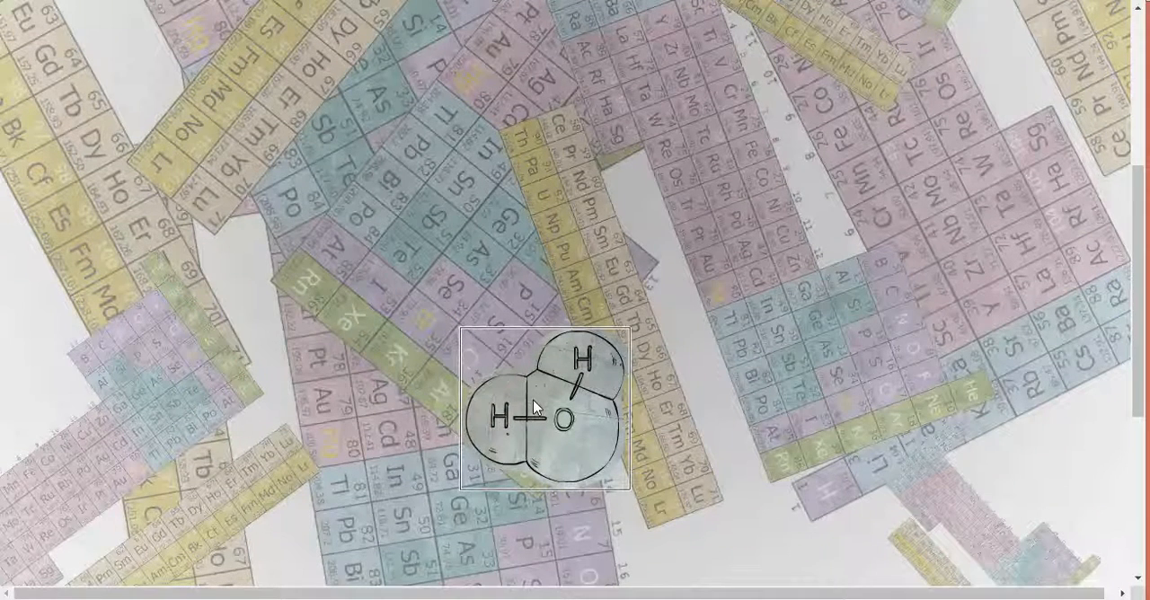
drag(535, 406, 698, 171)
scroll(343, 412, up, 2)
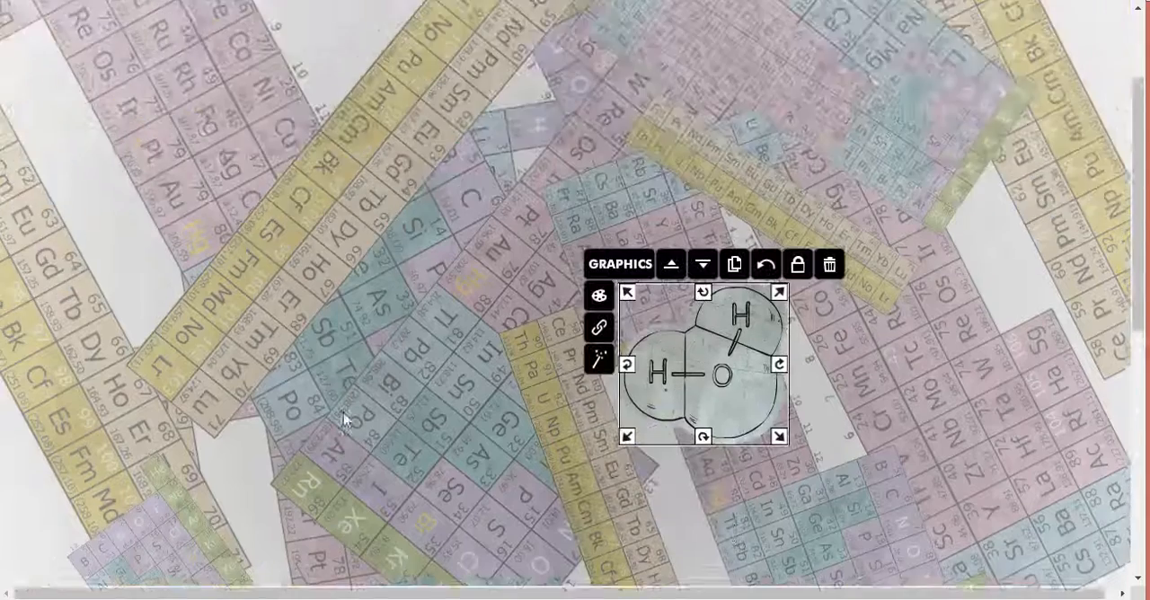
scroll(343, 412, up, 2)
drag(732, 490, 982, 191)
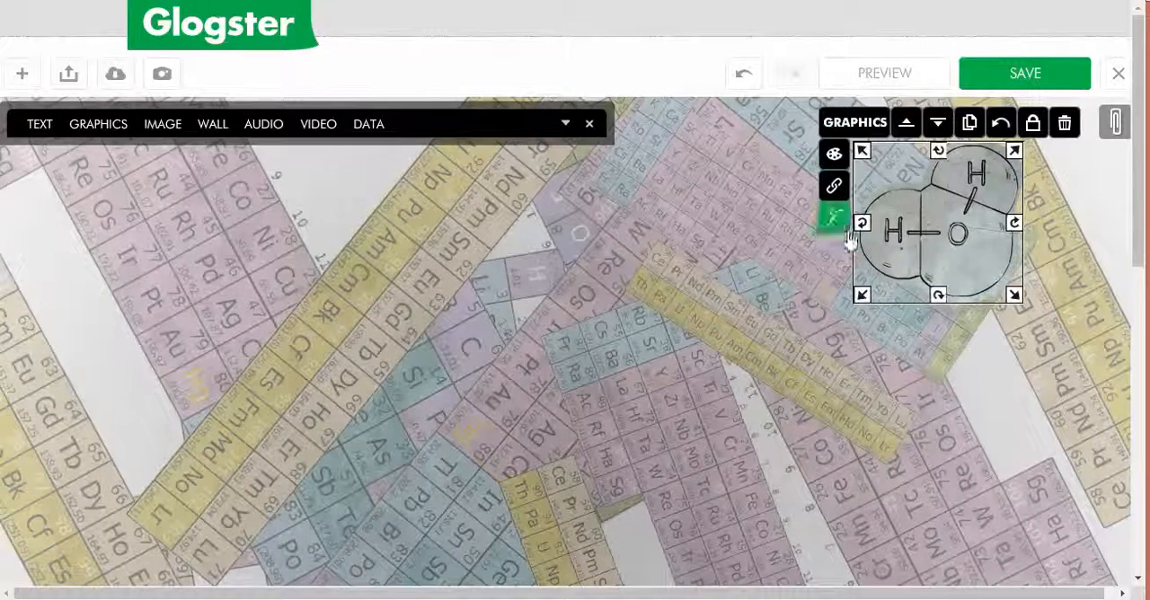
click(564, 124)
click(564, 124)
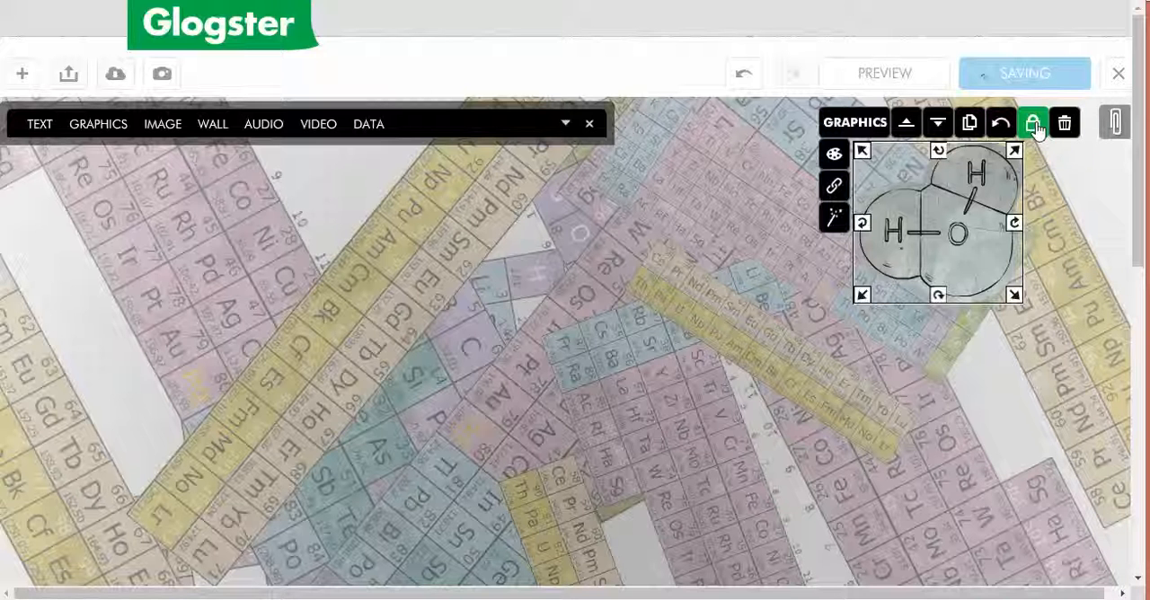
Step: Duplicate the water molecule, place the copy below and to the left of it, and recolour the original bright red
click(969, 128)
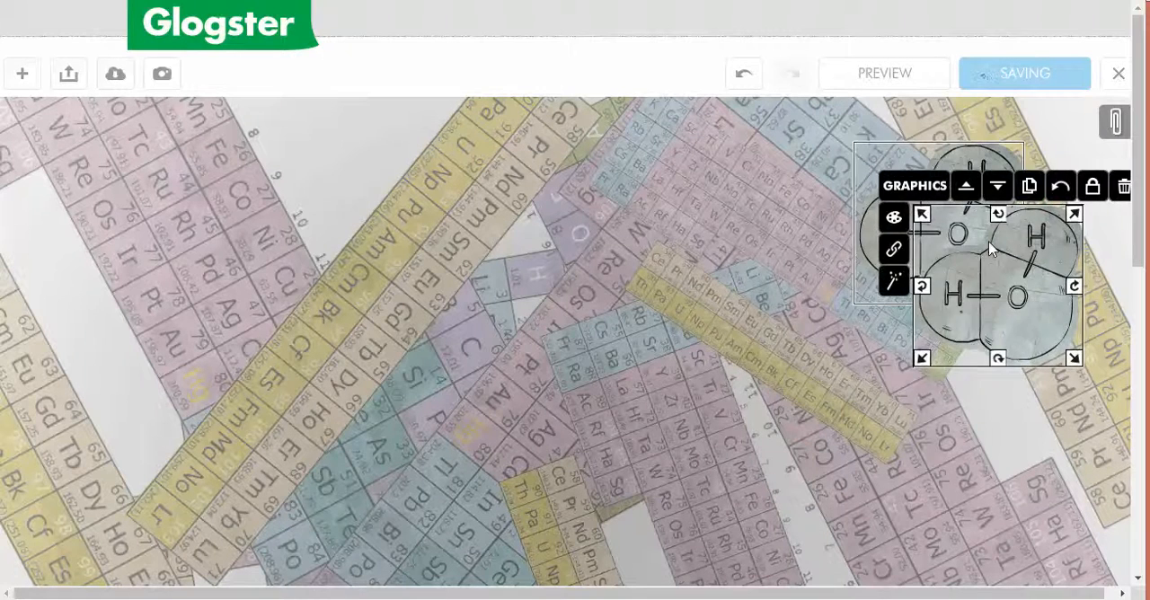
drag(986, 244, 715, 296)
click(955, 196)
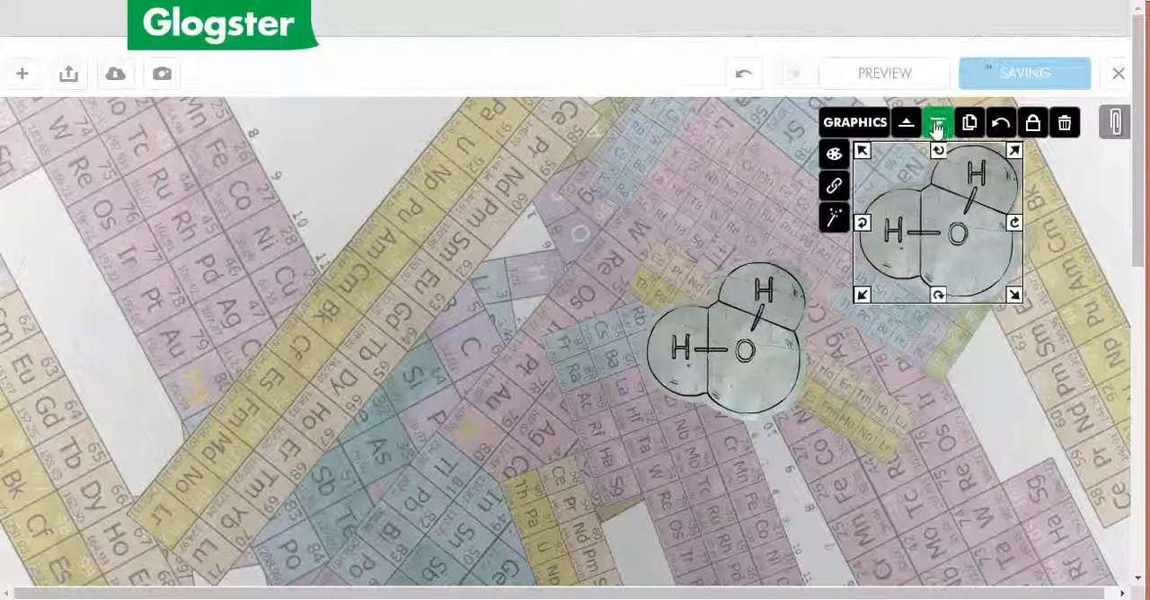
click(833, 158)
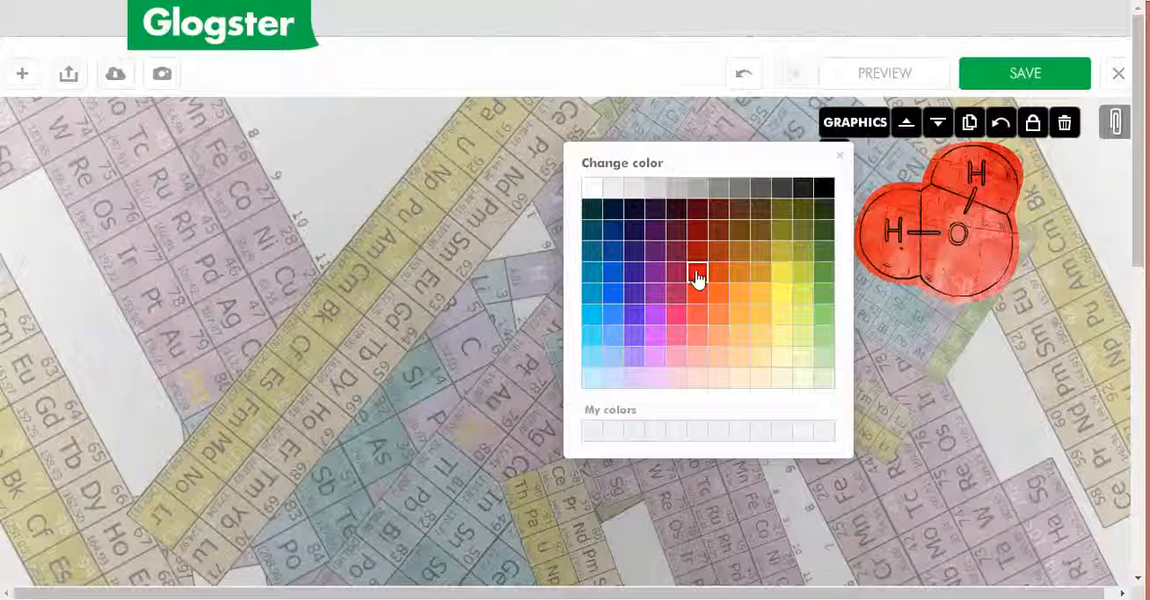
click(839, 156)
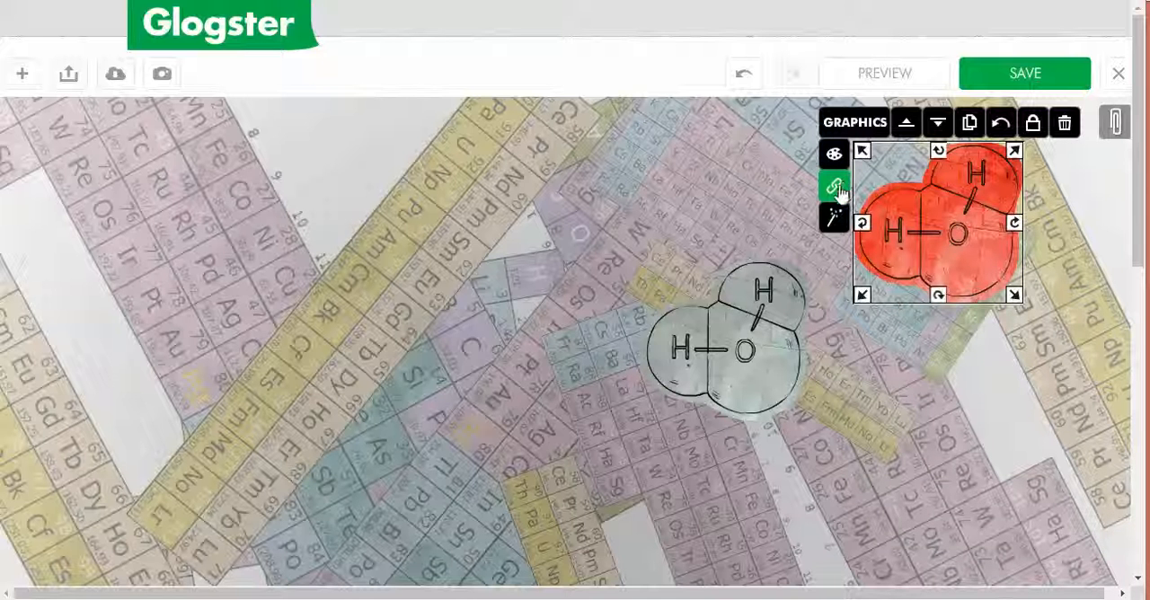
Step: Turn on a shadow for the red molecule and increase its blur, alpha and distance
click(834, 220)
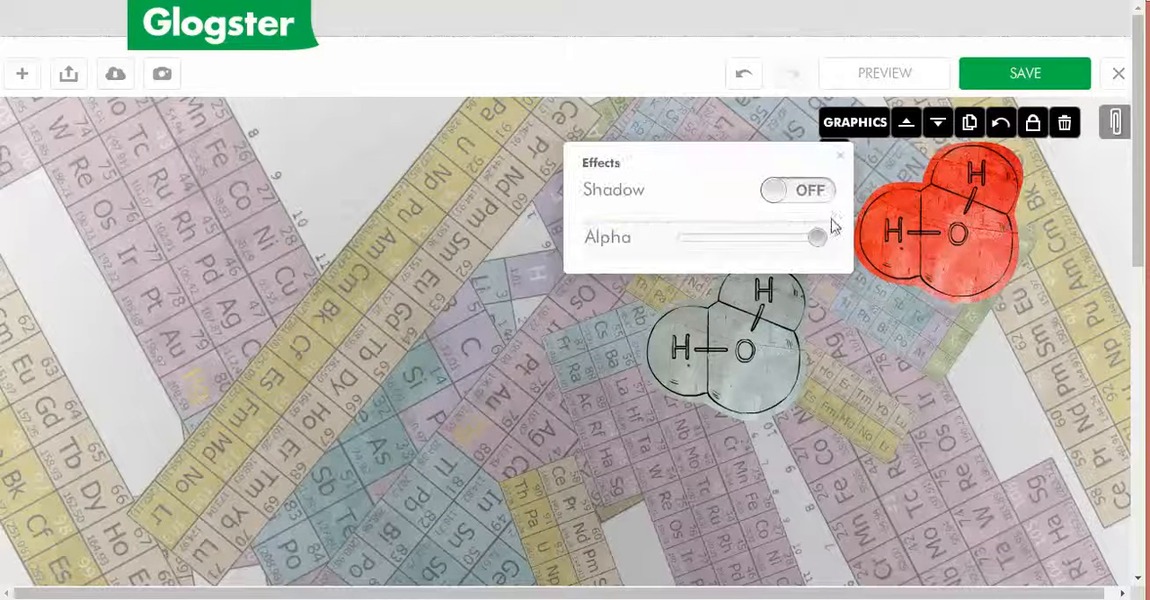
click(769, 191)
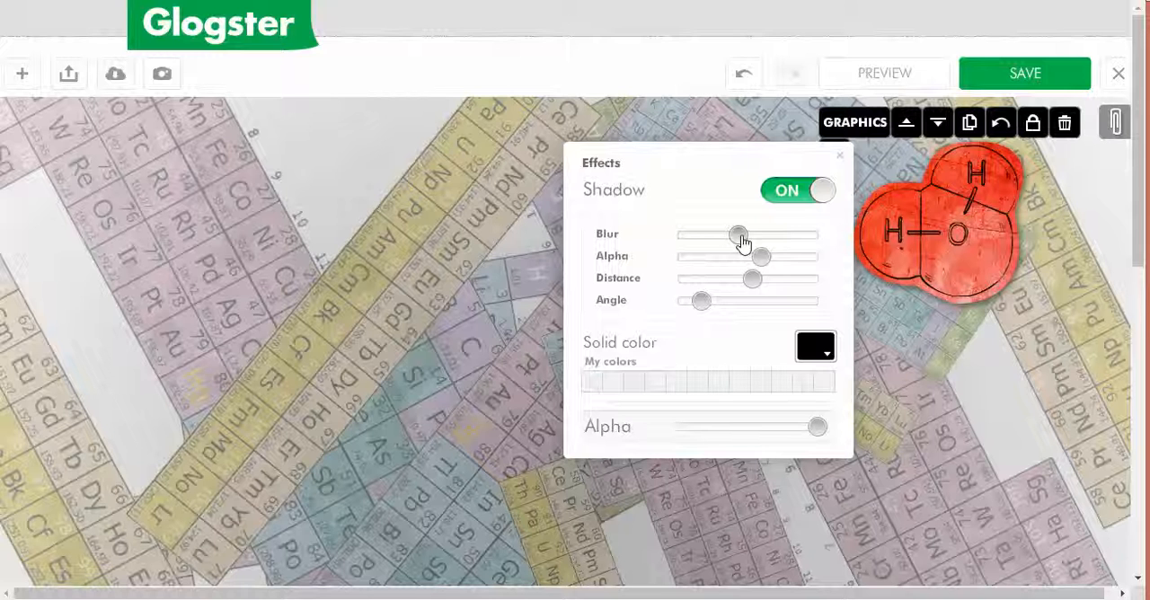
drag(741, 242, 806, 267)
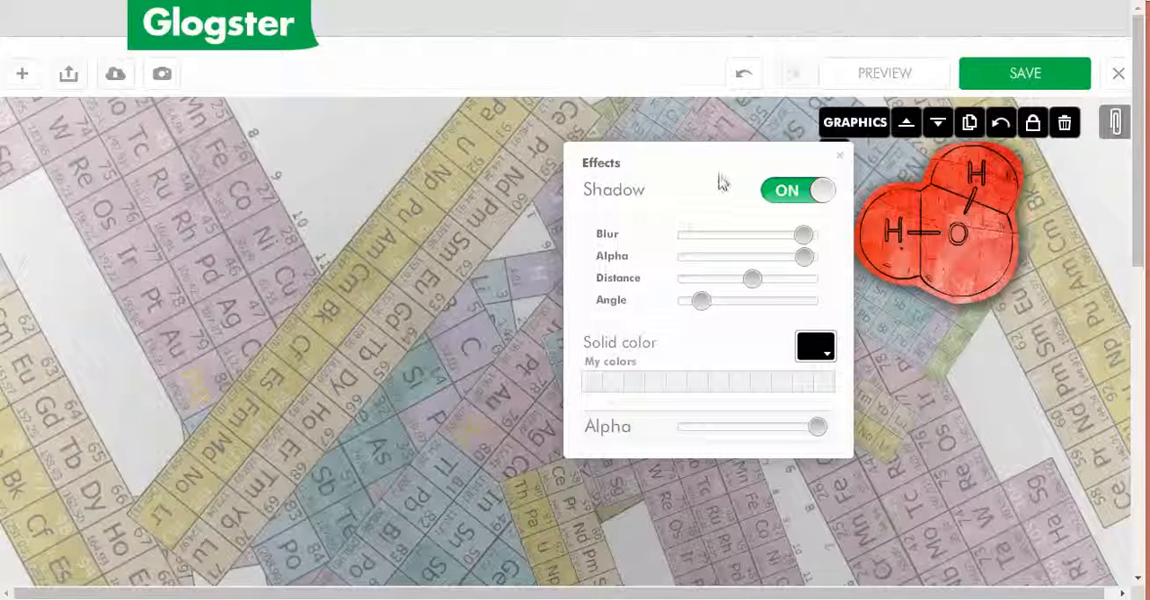
drag(717, 278, 759, 278)
mouse_move(663, 299)
mouse_down()
mouse_move(737, 305)
mouse_move(674, 299)
mouse_up()
Step: Set the red molecule's shadow colour to dark blue, close its effects and deselect the graphic
click(794, 354)
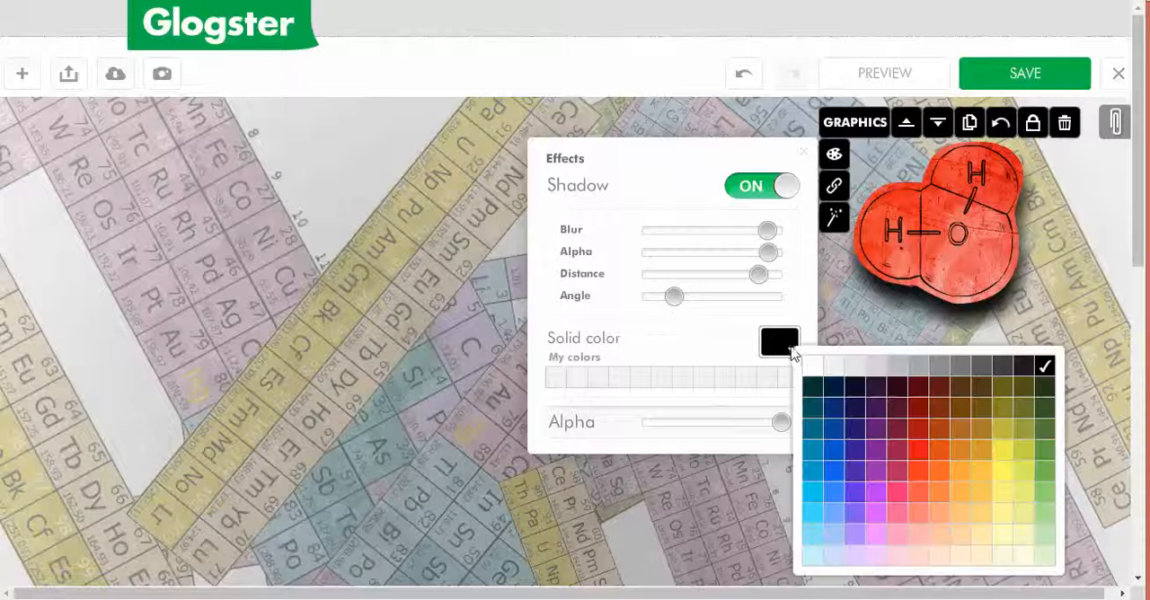
click(860, 444)
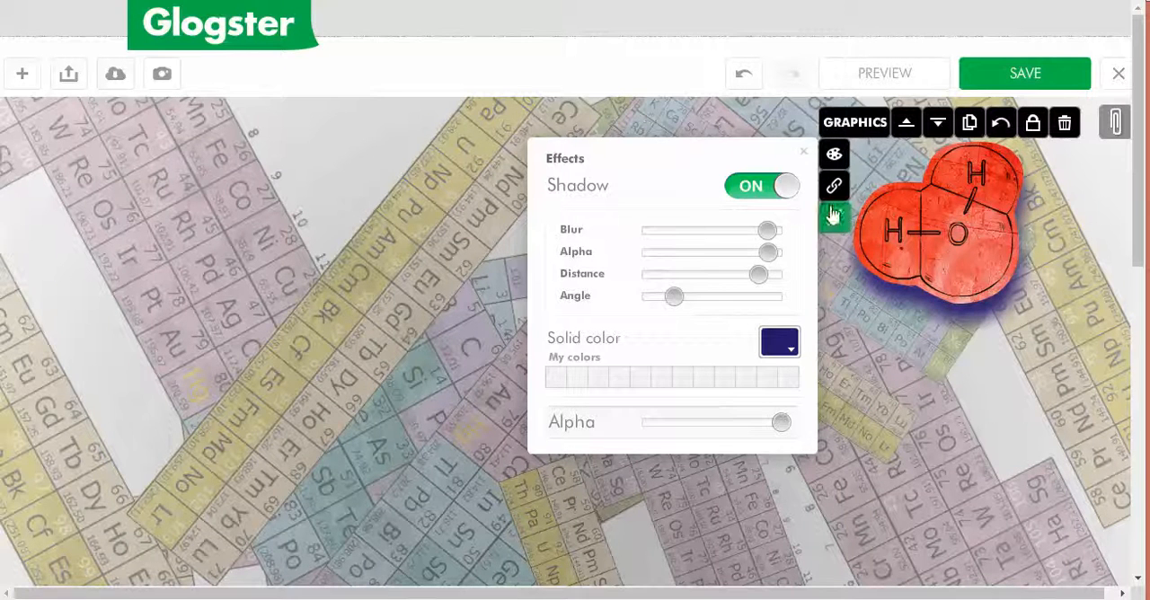
click(803, 153)
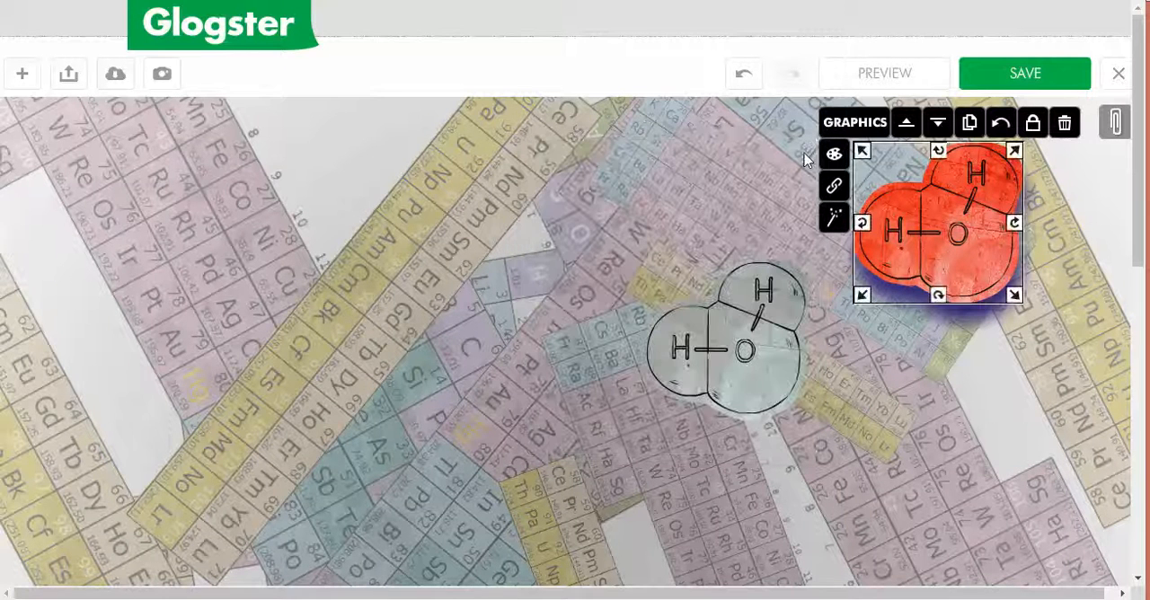
click(732, 197)
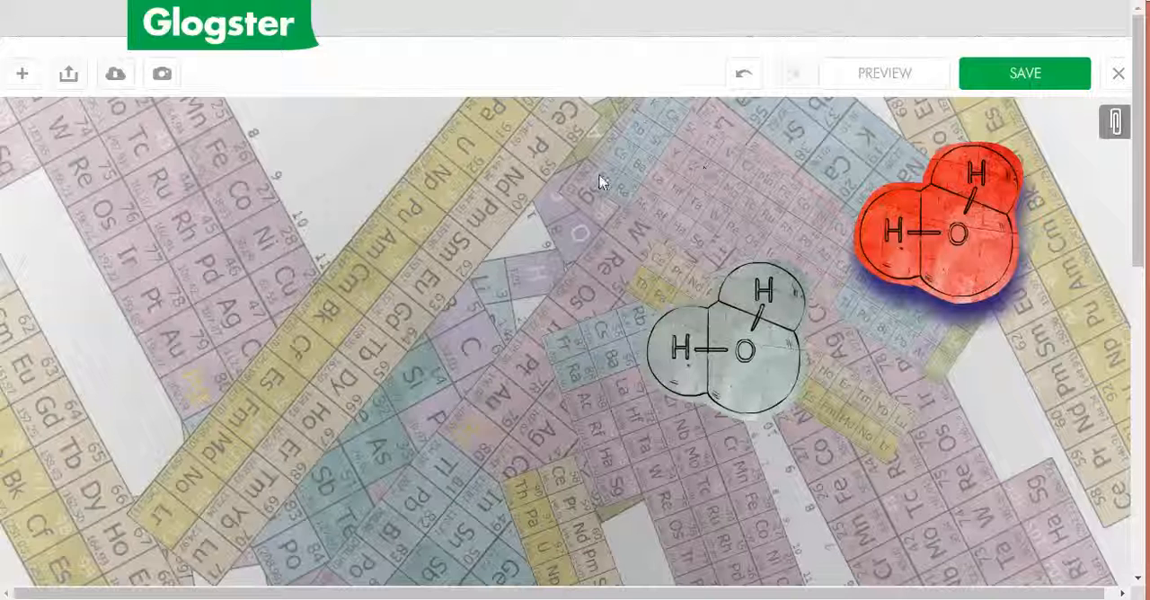
Step: Search the online images for starch
click(19, 77)
click(164, 128)
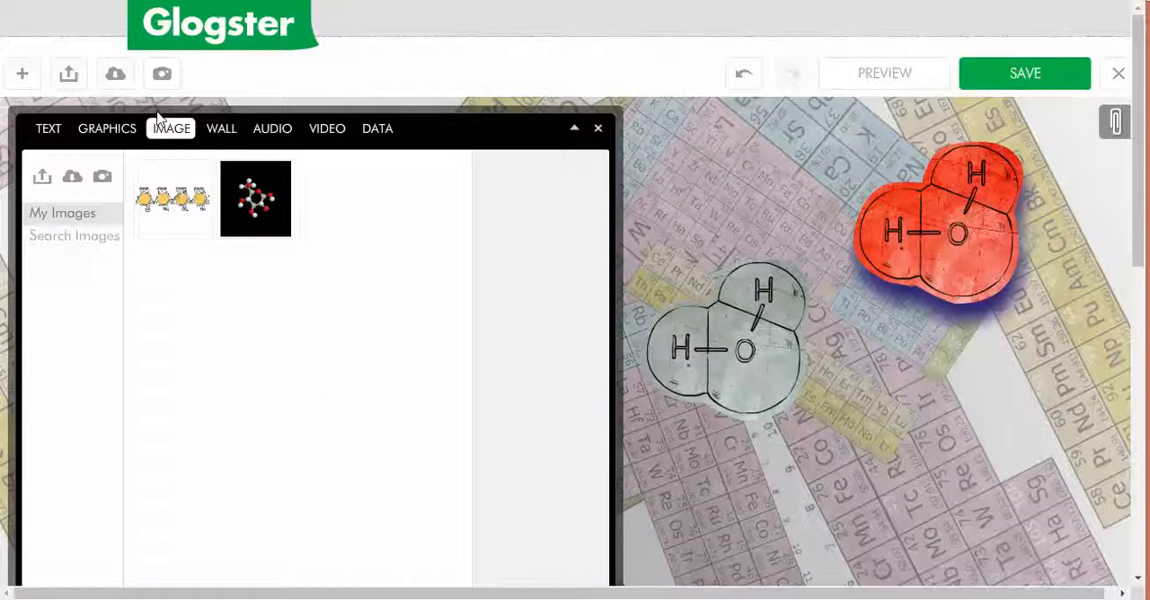
click(78, 238)
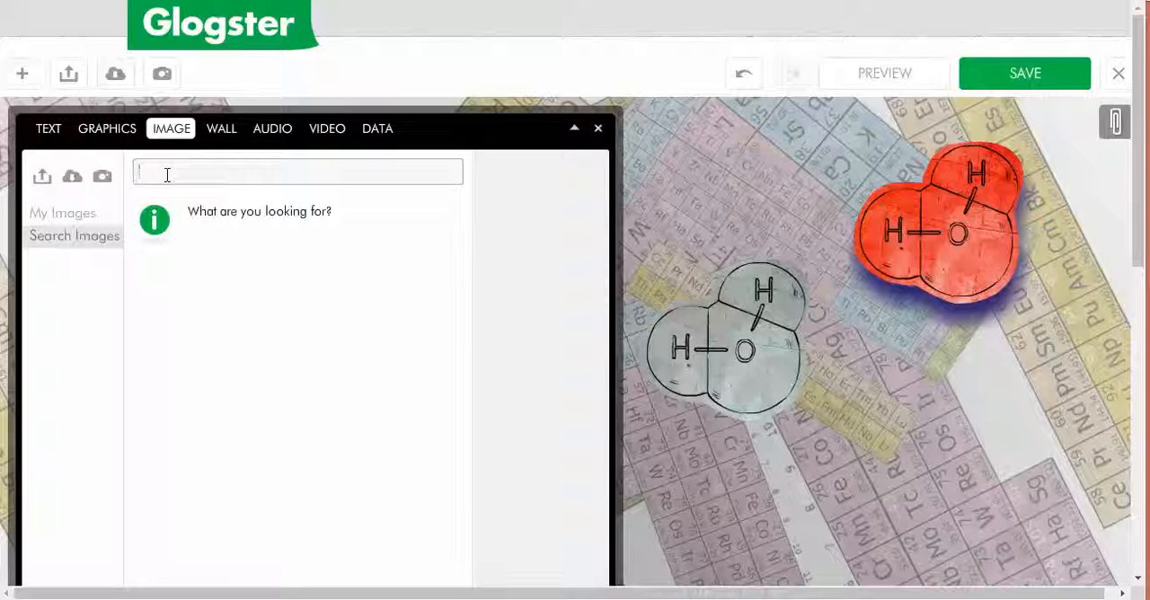
text(ch)
key(Return)
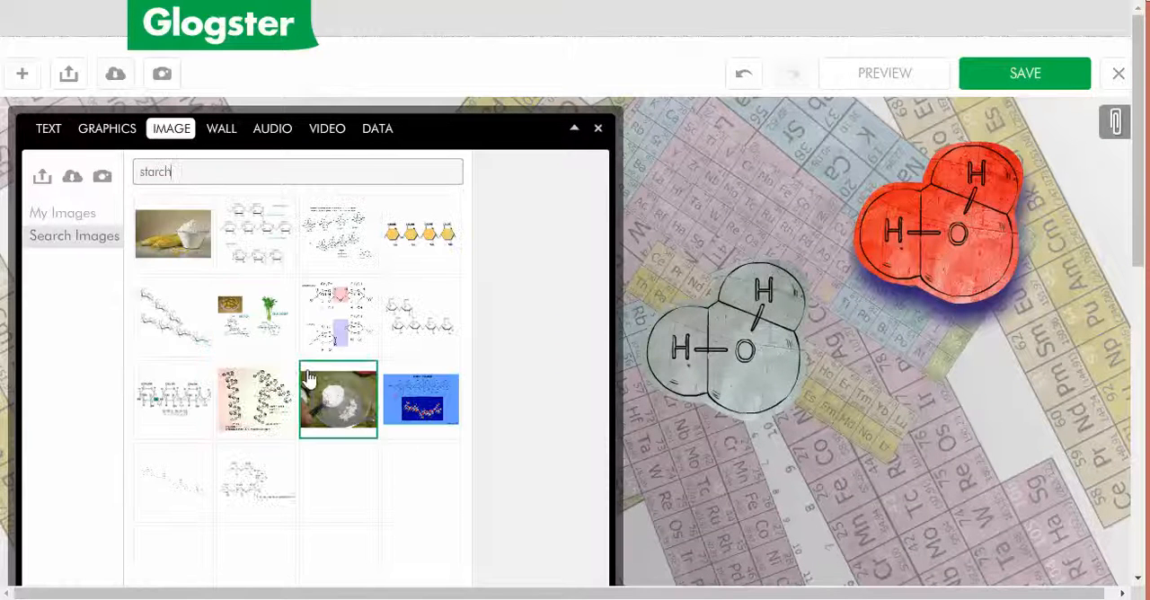
Step: Select the "starch test using Iodine" photo from the second page of the starch image results
scroll(359, 440, down, 3)
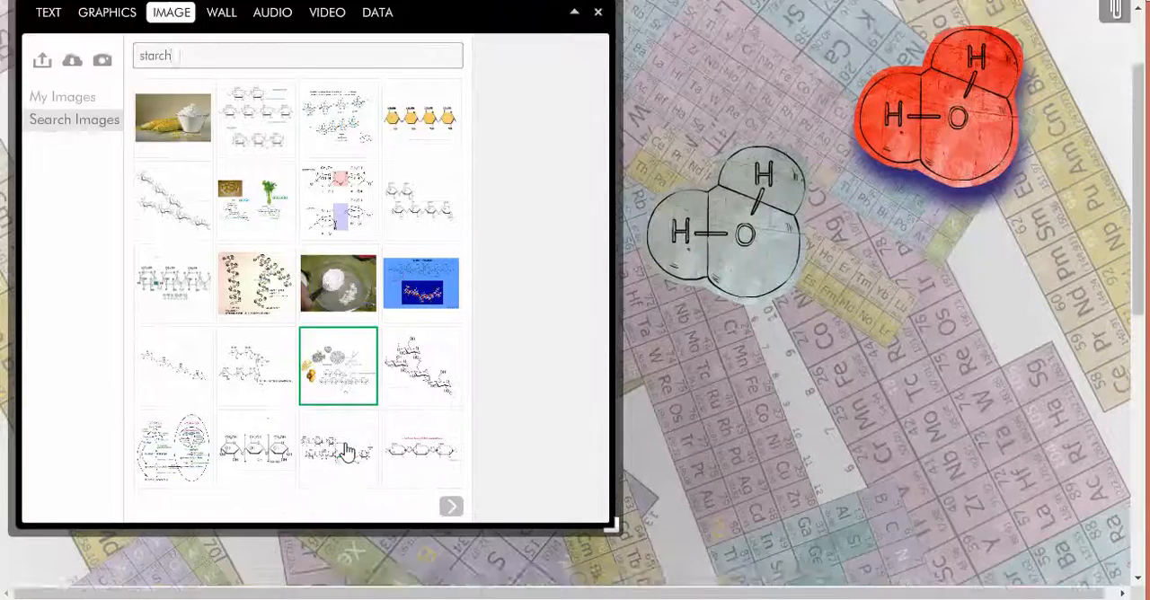
click(448, 360)
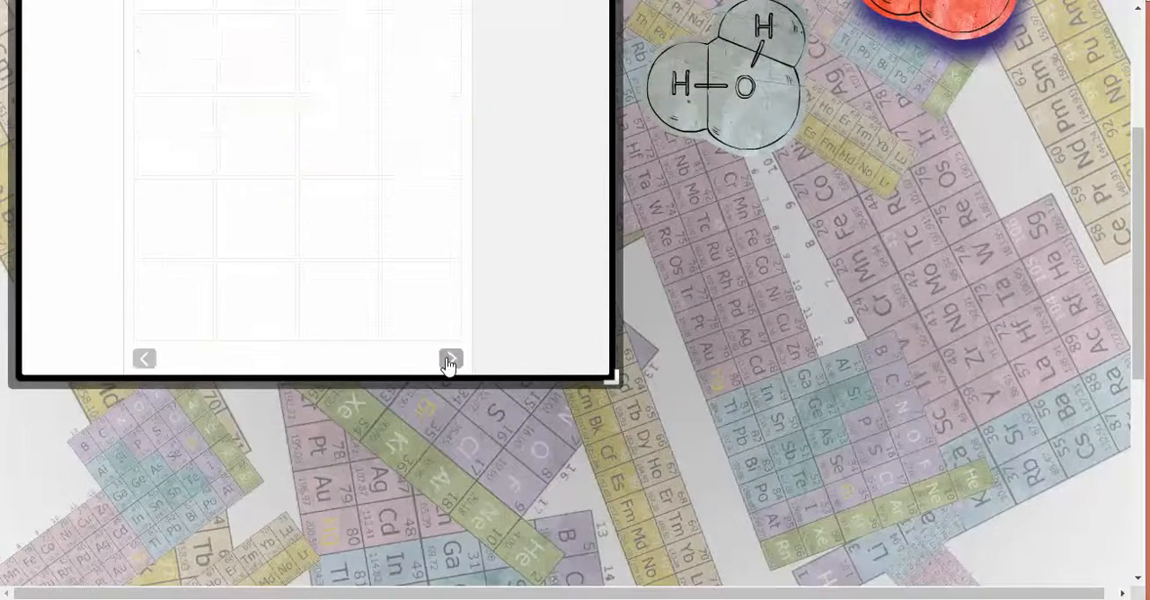
scroll(357, 352, up, 1)
scroll(359, 352, up, 1)
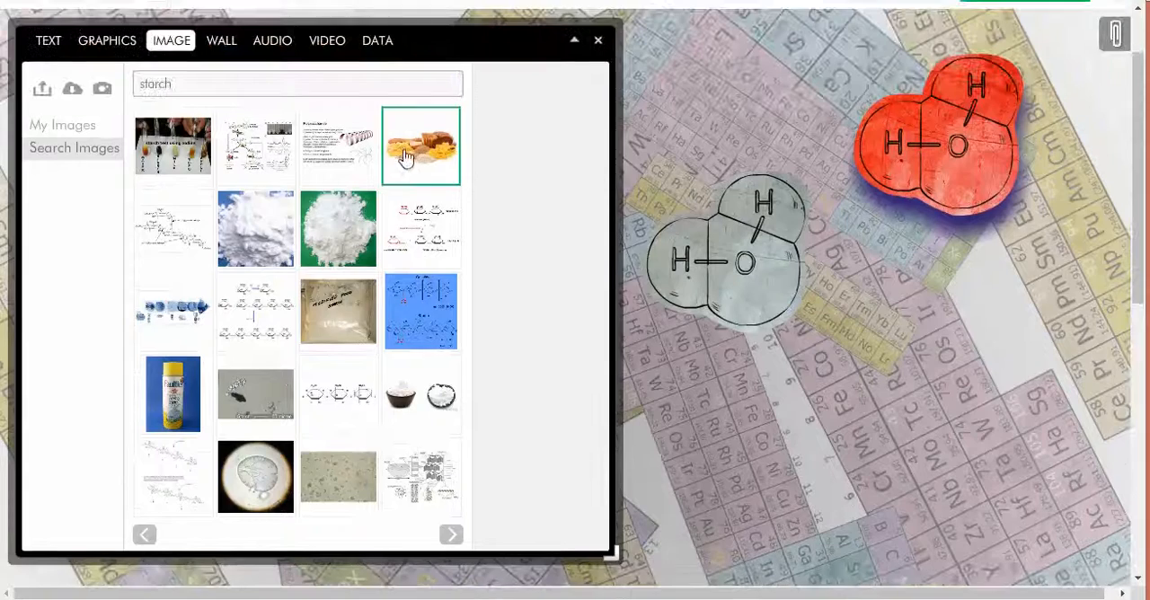
click(158, 158)
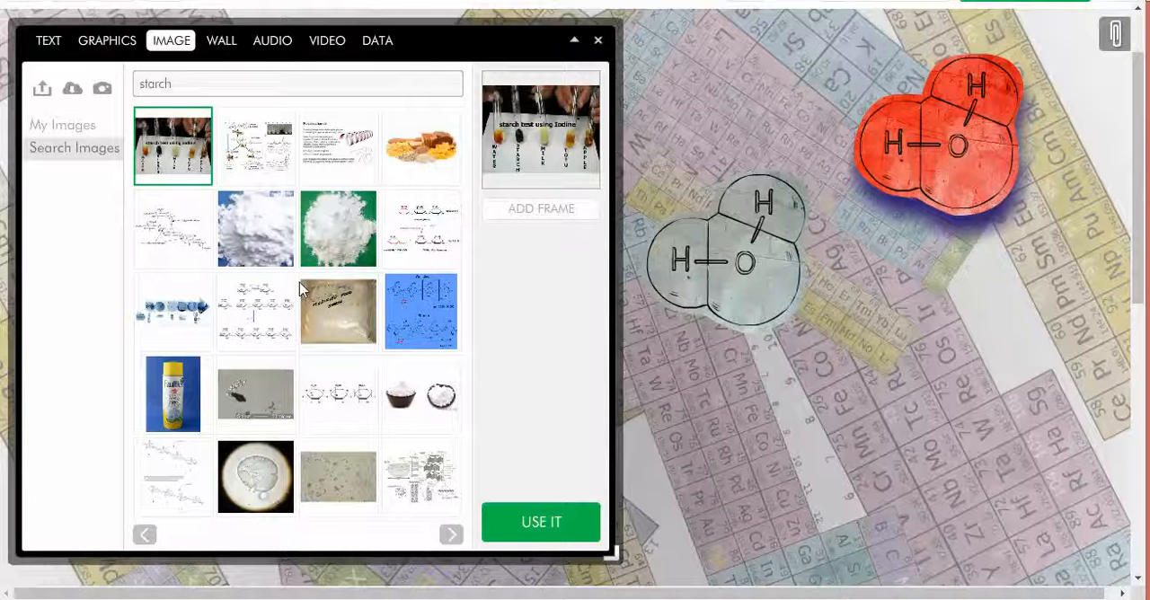
Step: Add the green leafy vine frame from the Ecology category to the starch test photo
click(530, 212)
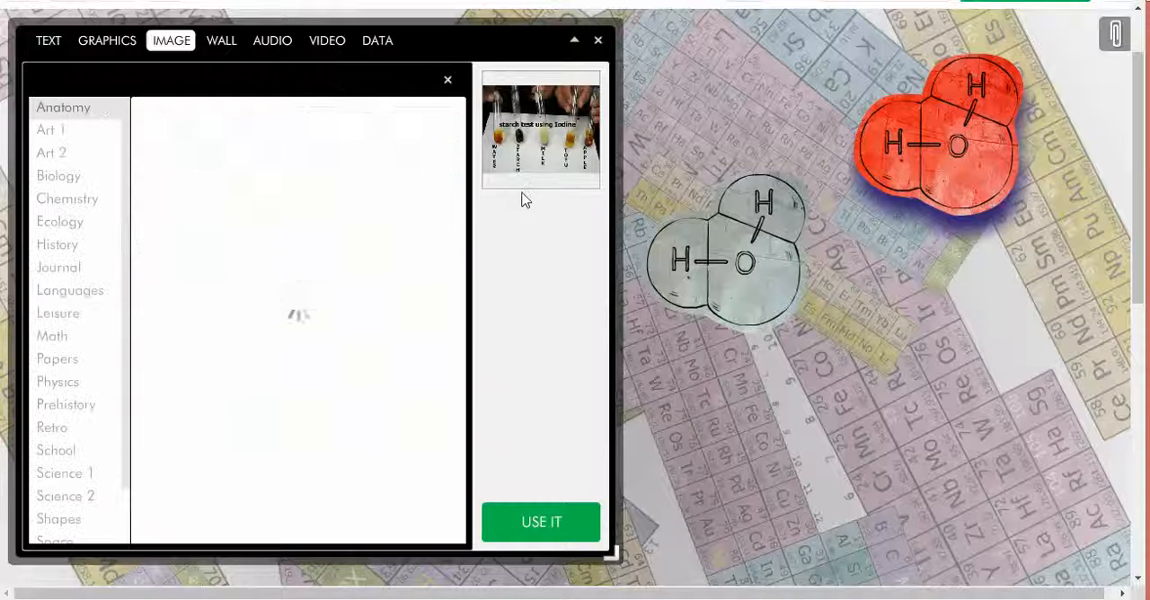
click(64, 222)
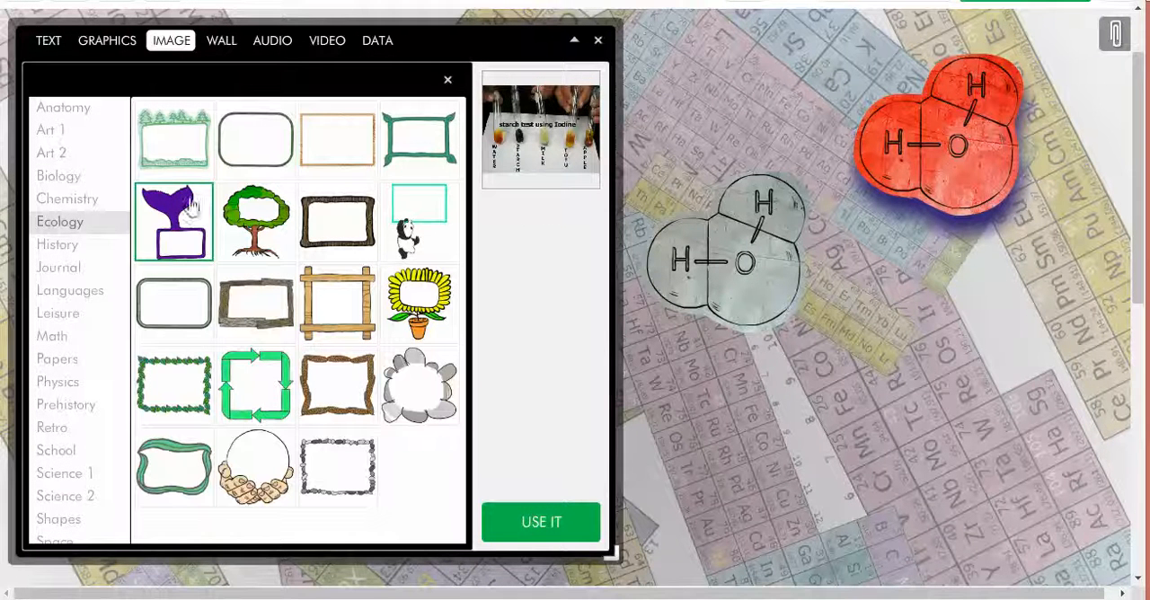
click(314, 303)
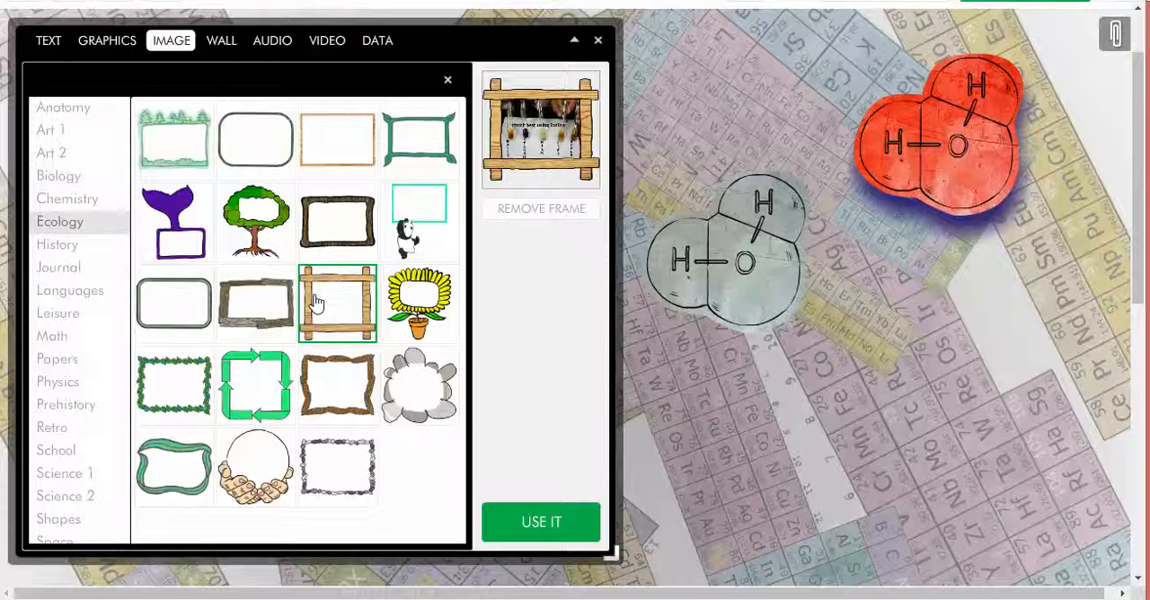
click(178, 390)
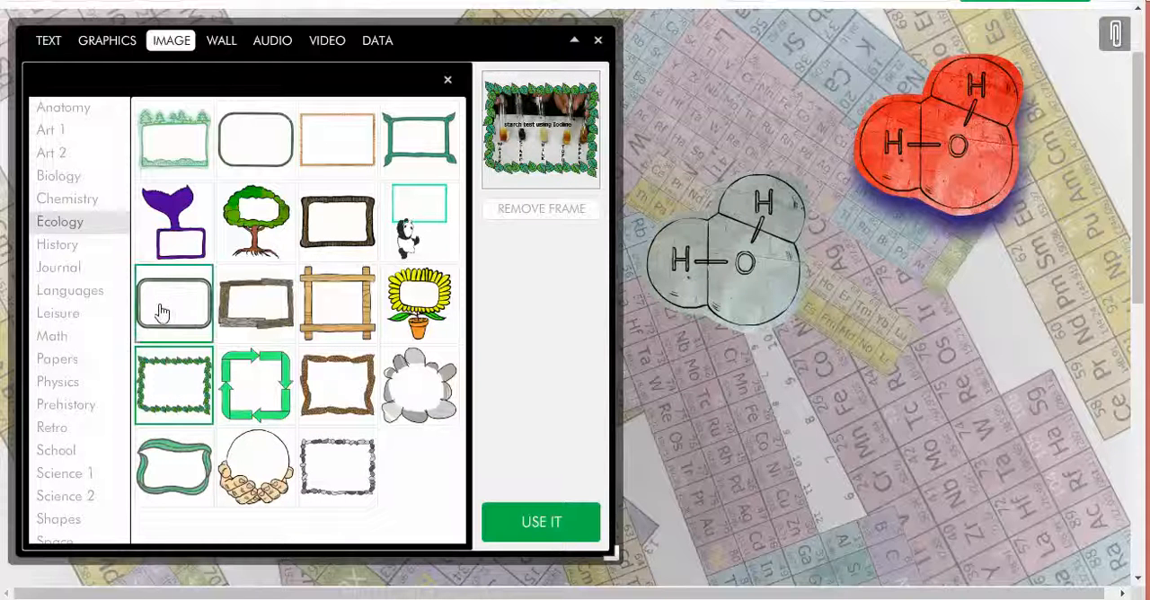
Step: Change the starch test photo's frame to the grey stone frame, place it on the poster and collapse the tool palette
click(176, 311)
click(429, 409)
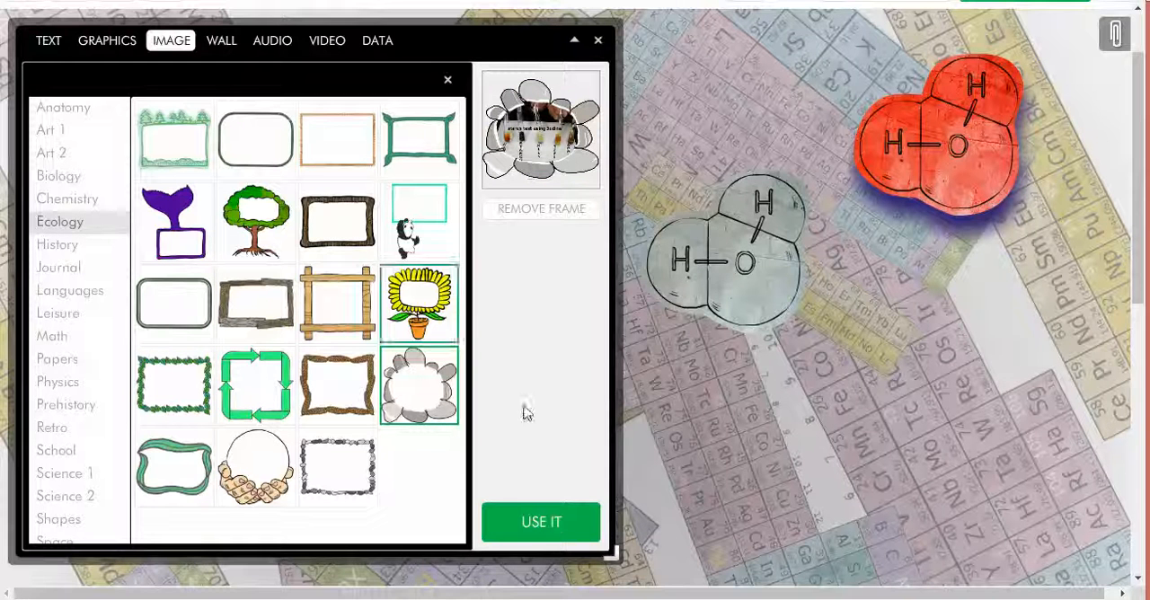
click(555, 530)
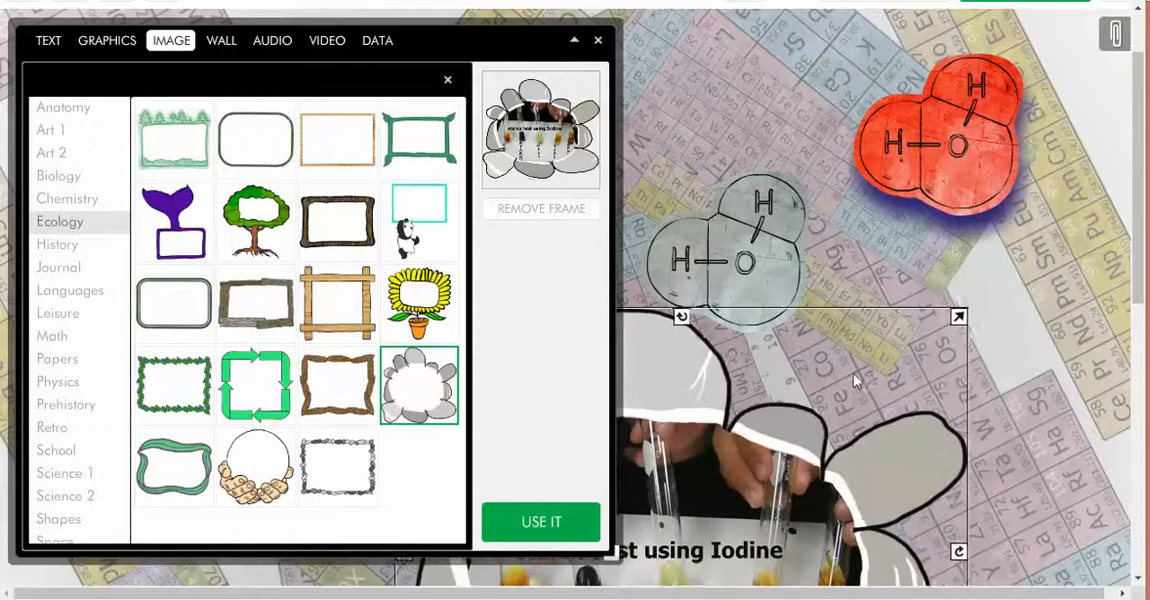
click(572, 40)
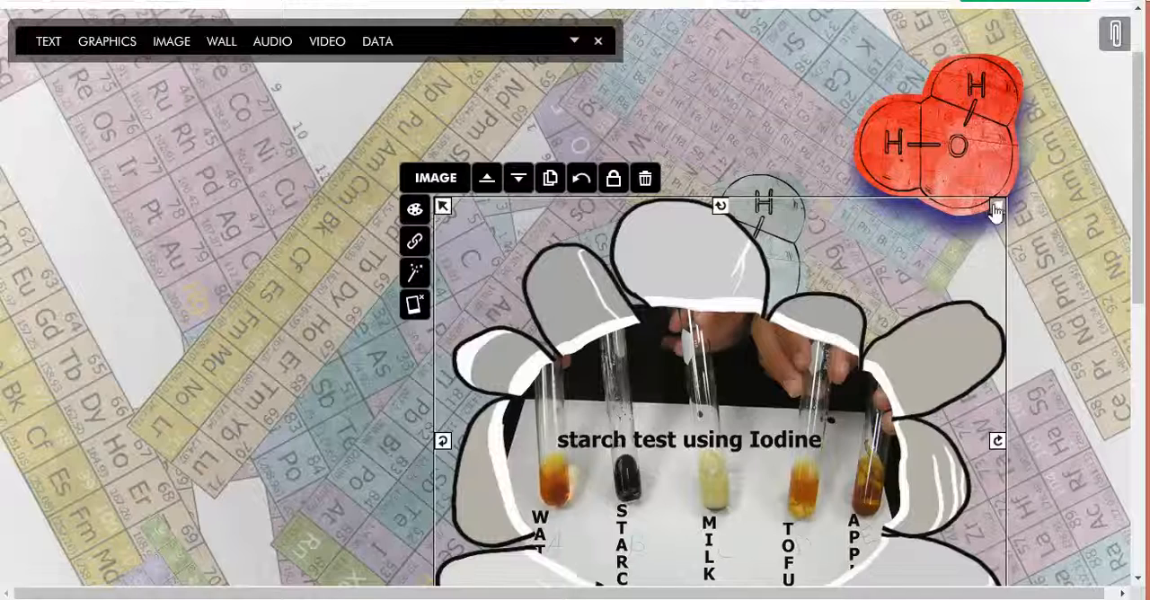
Step: Shrink the framed starch test photo to less than half its size and move it below the red molecule
drag(996, 209, 685, 365)
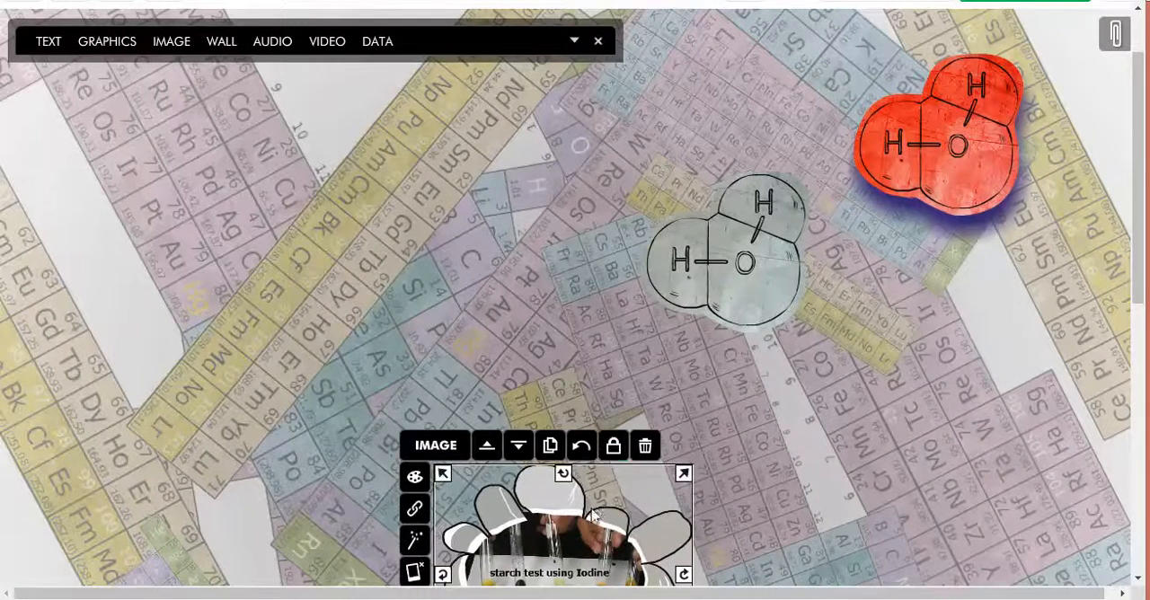
drag(578, 494, 926, 300)
mouse_move(1030, 278)
mouse_down()
mouse_move(1021, 306)
mouse_move(1029, 290)
mouse_up()
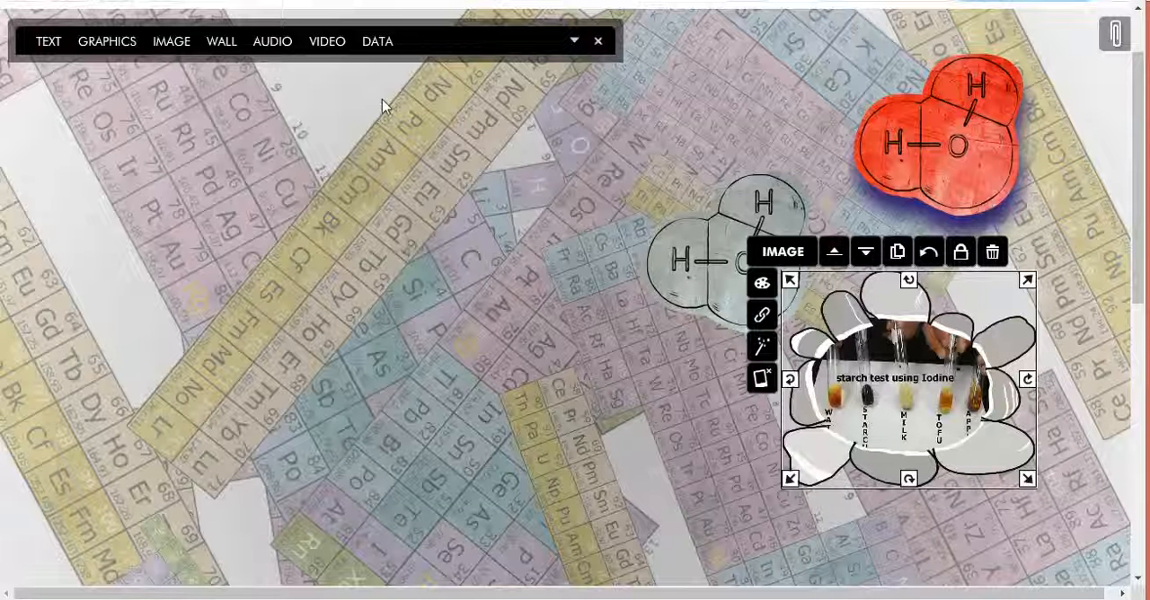
click(162, 41)
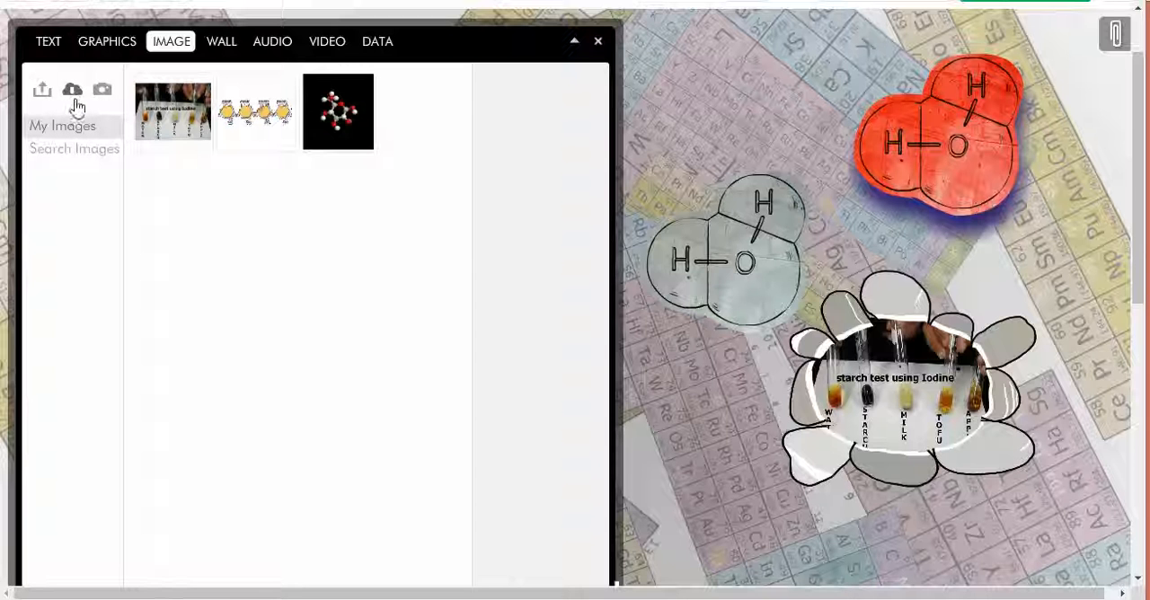
click(73, 91)
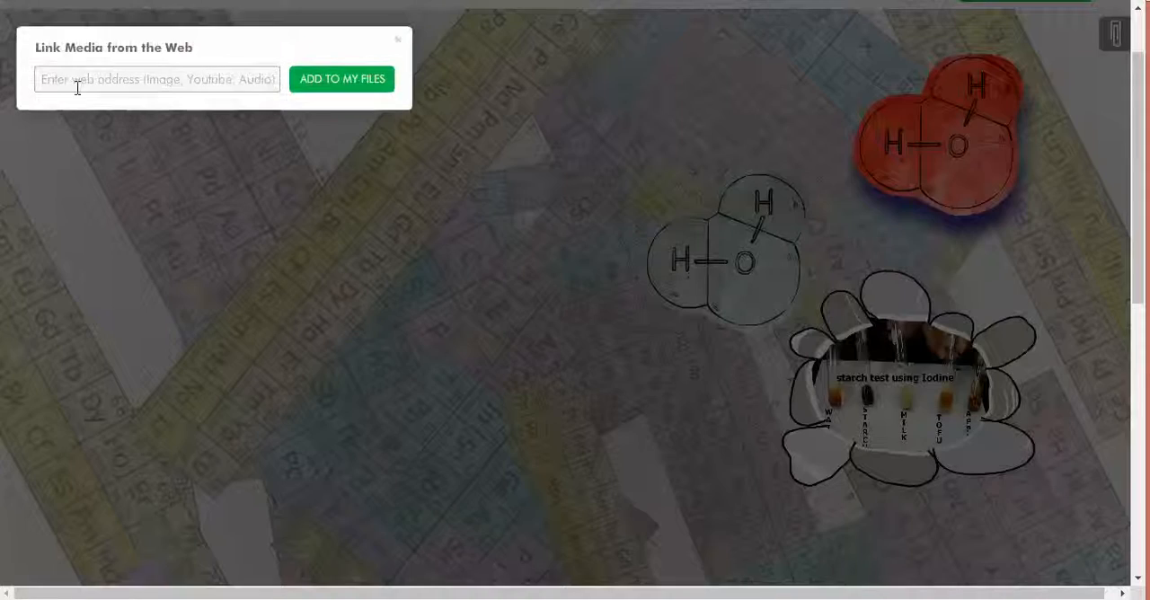
click(398, 45)
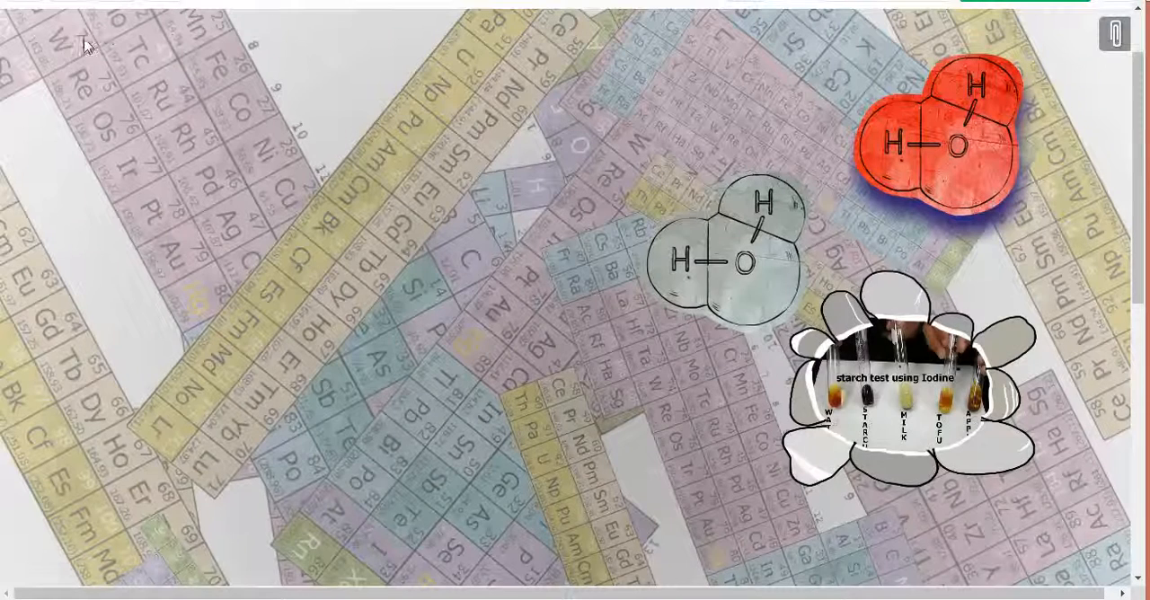
Step: Upload the image "Screenshot 2016-03-20 16.32.54" from the Screenshots folder in Dropbox to the image collection
scroll(265, 95, up, 2)
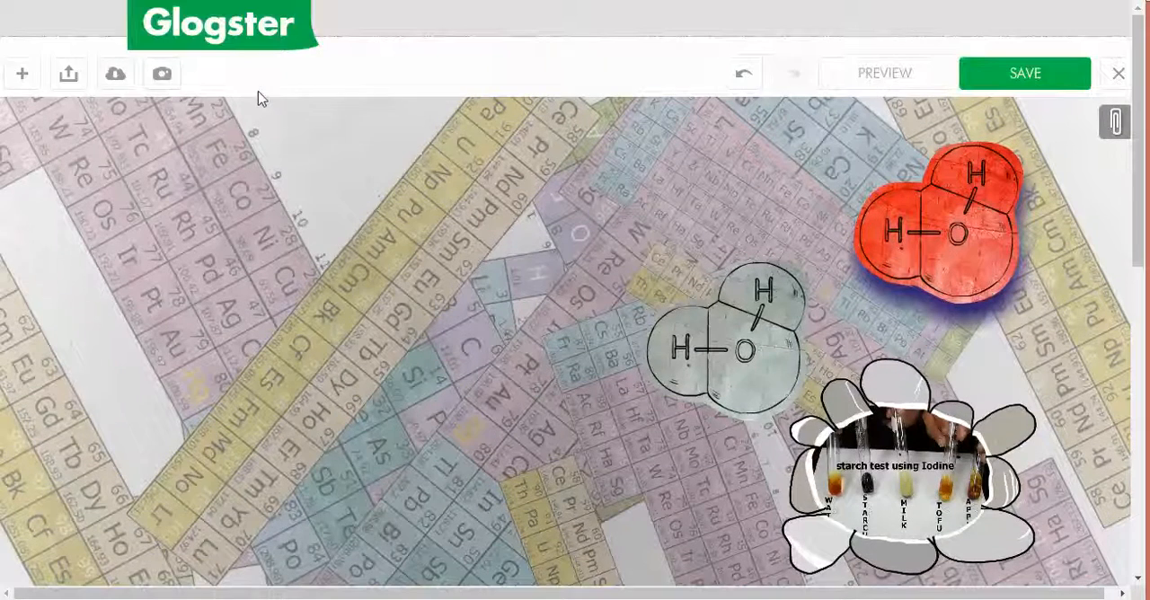
click(23, 74)
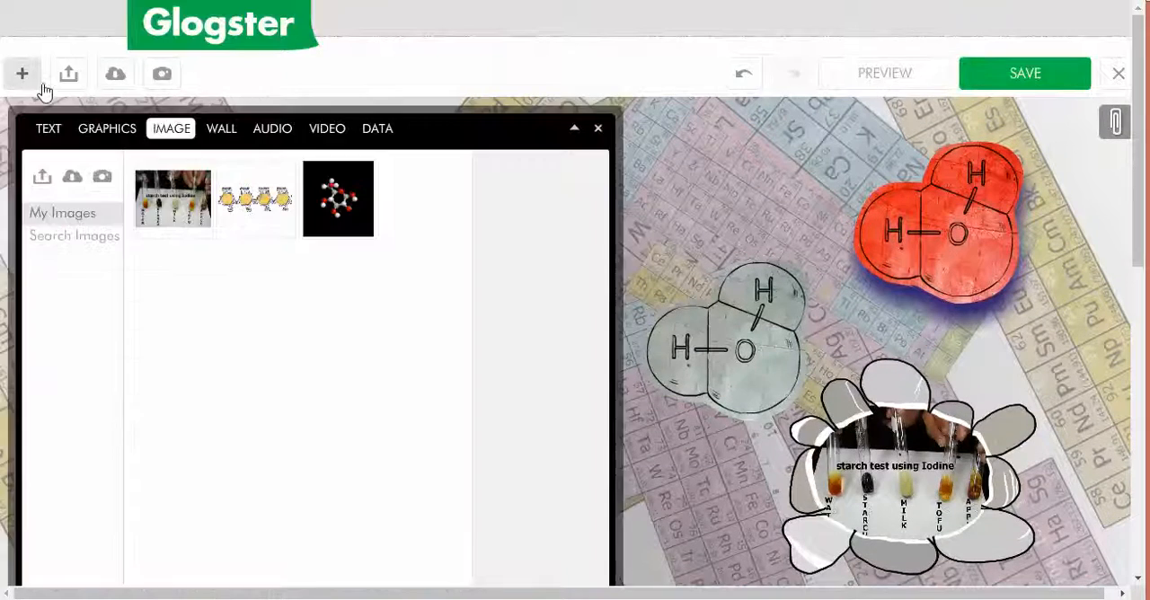
click(42, 181)
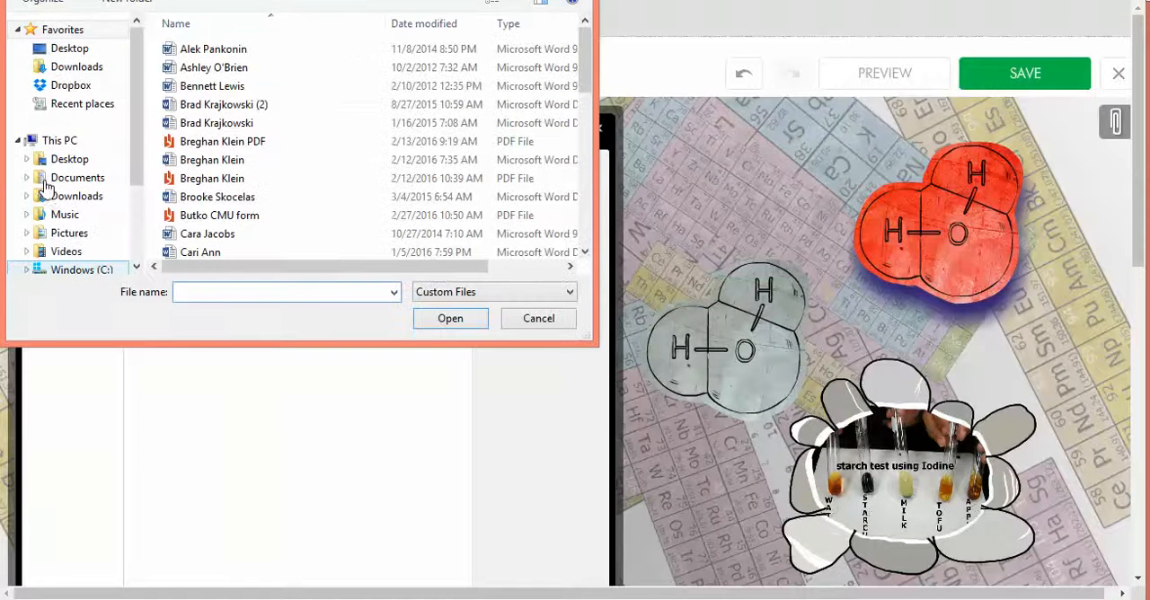
click(71, 87)
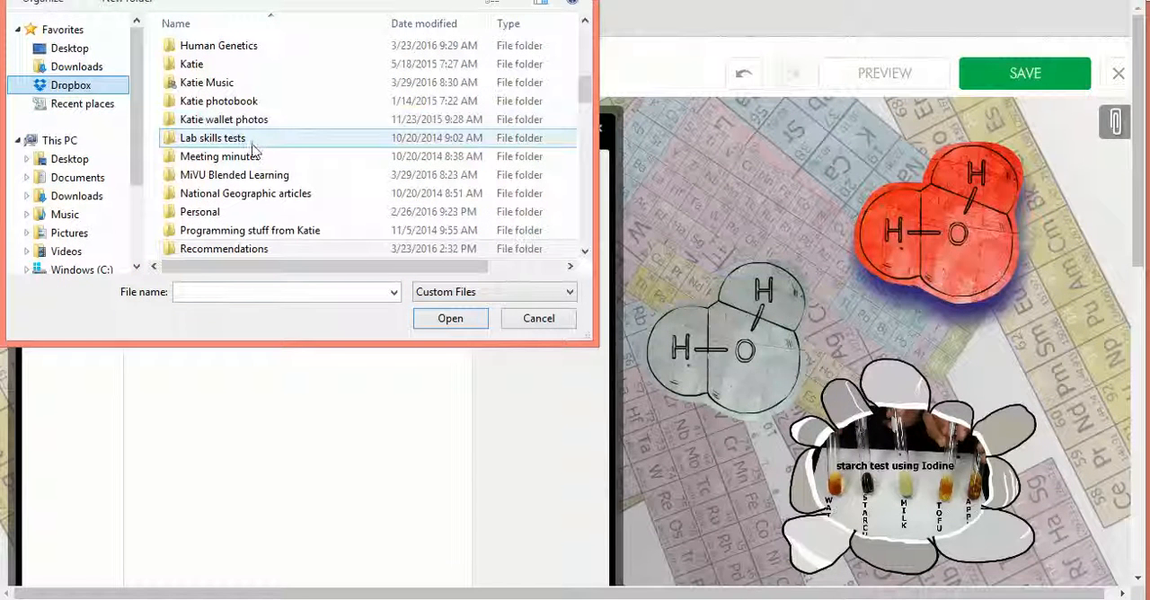
scroll(257, 155, down, 3)
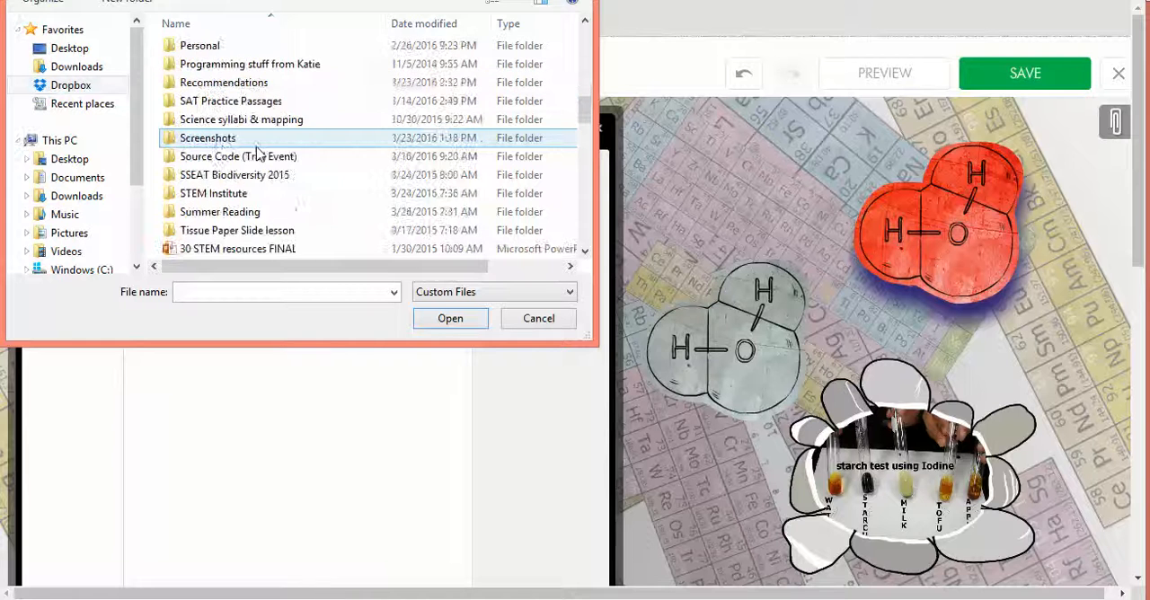
double_click(213, 144)
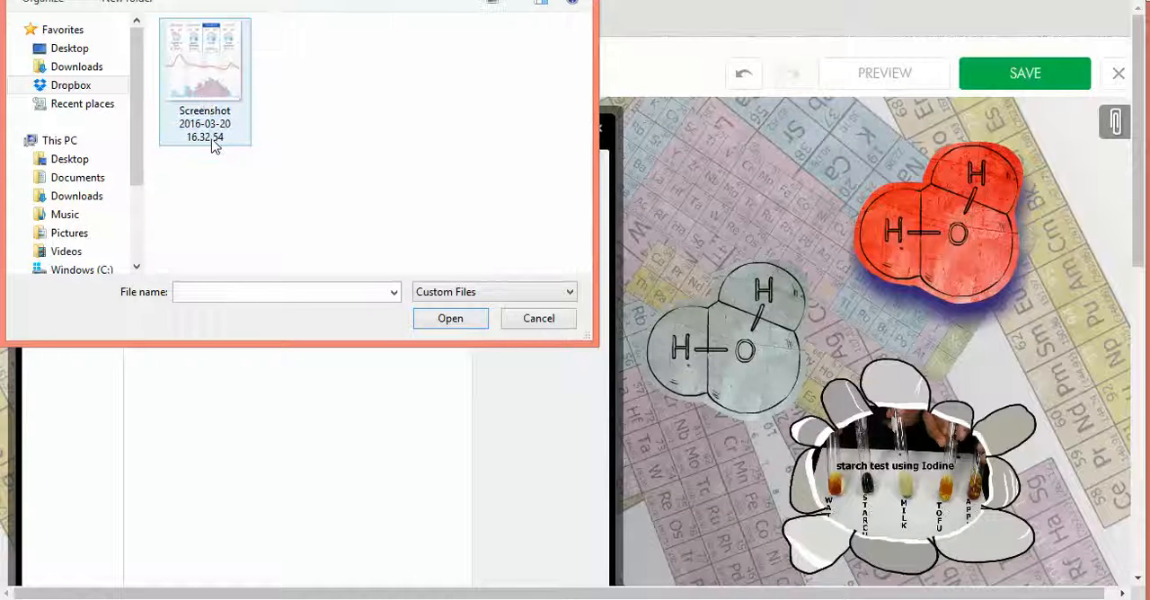
double_click(199, 67)
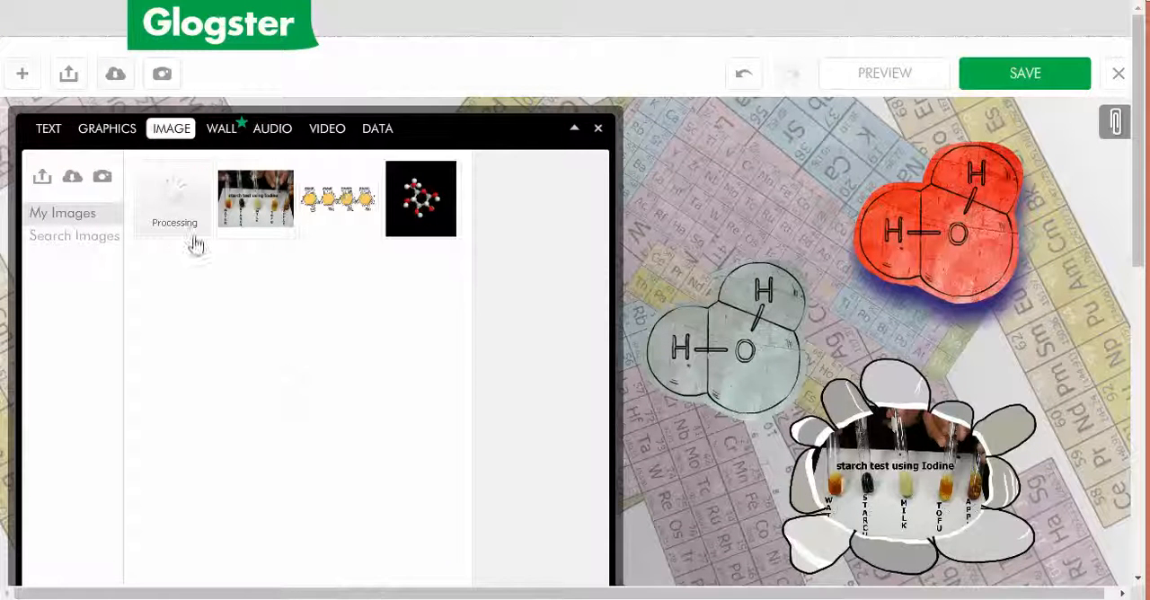
Step: Add the thorny black branch frame from the Biology category to the uploaded weather screenshot
mouse_move(185, 236)
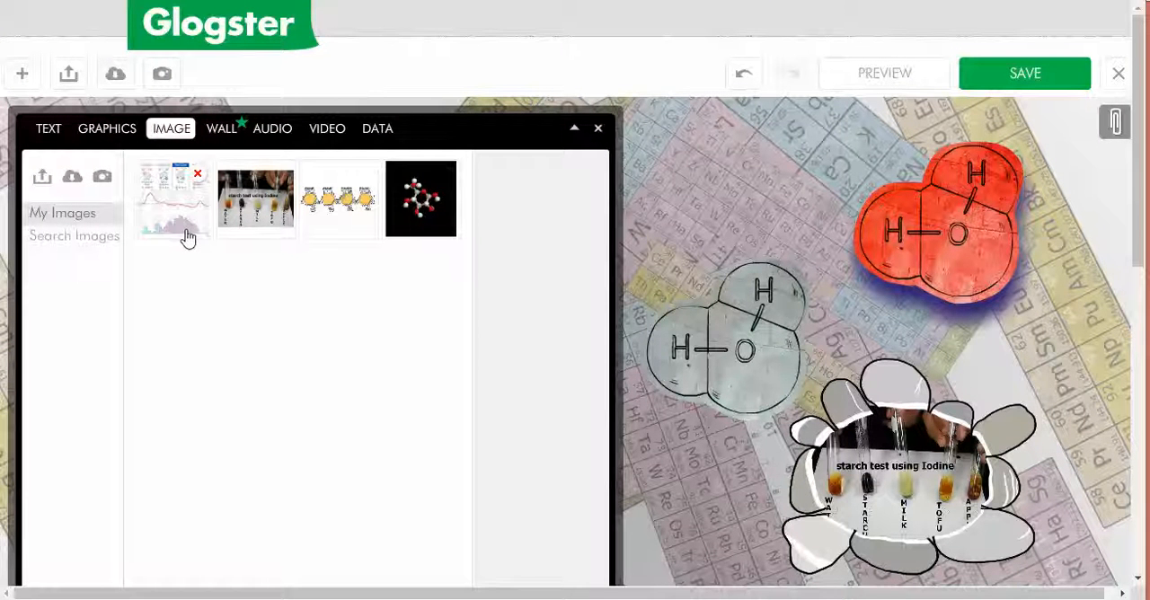
click(182, 226)
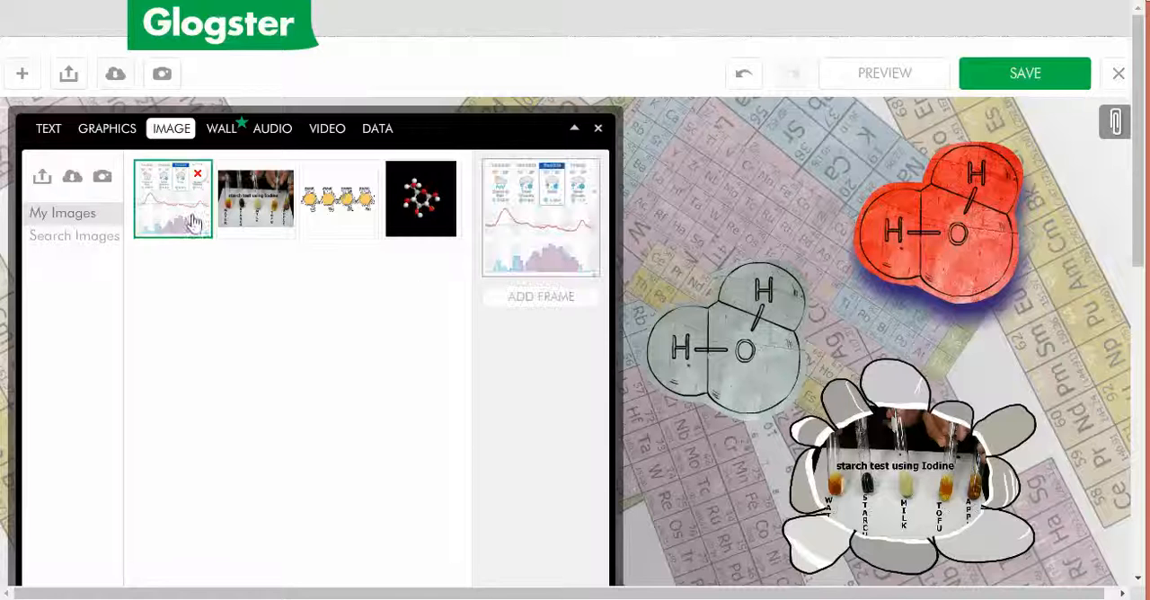
click(521, 298)
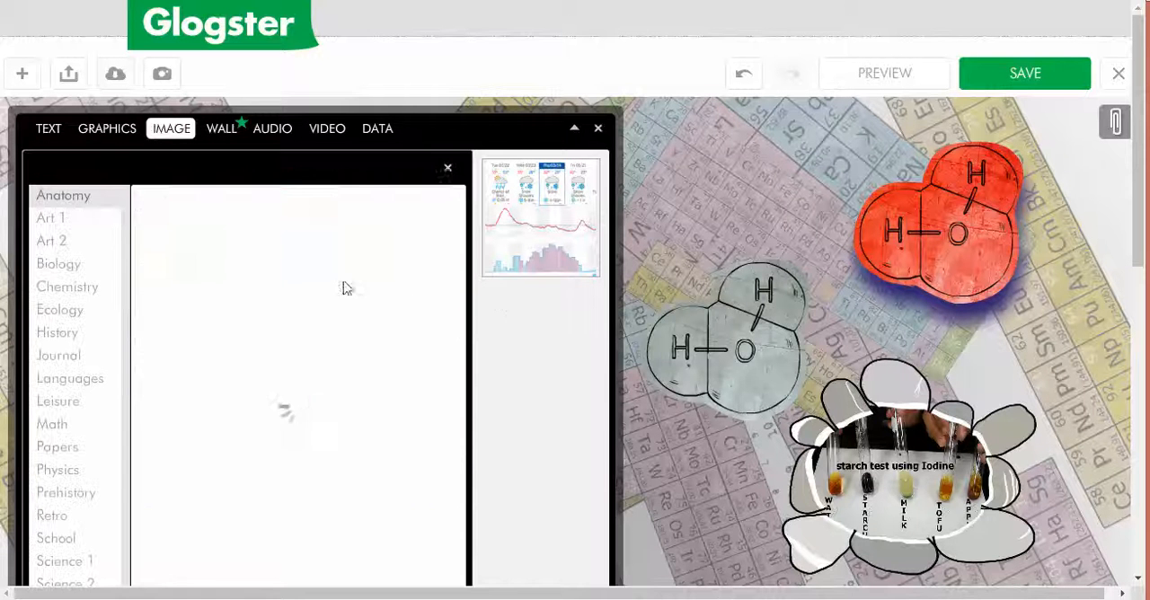
click(68, 266)
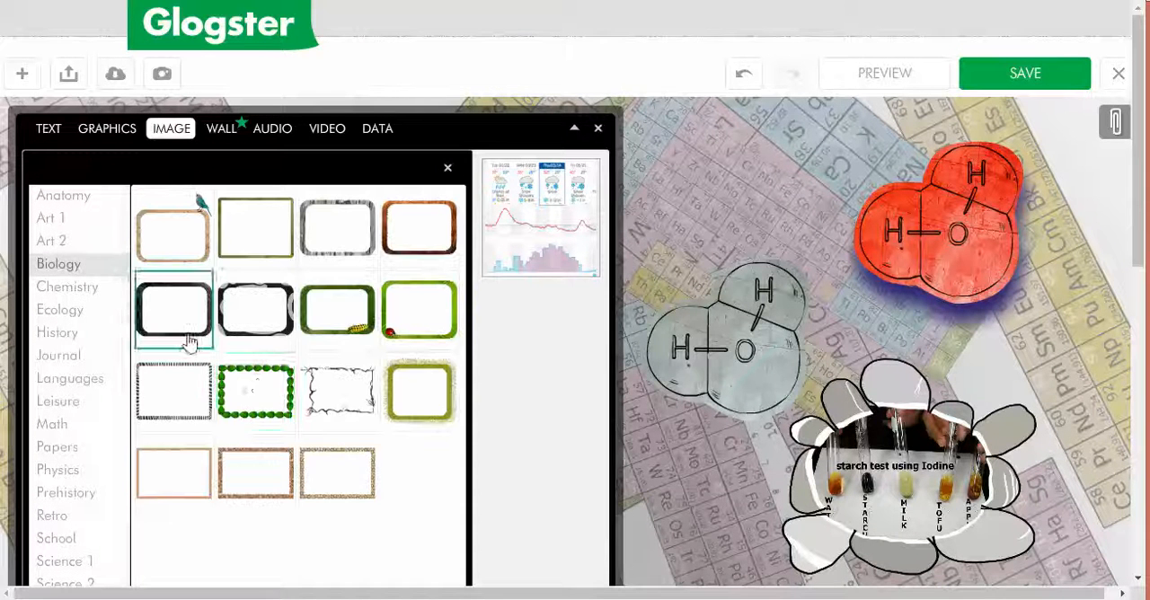
click(352, 409)
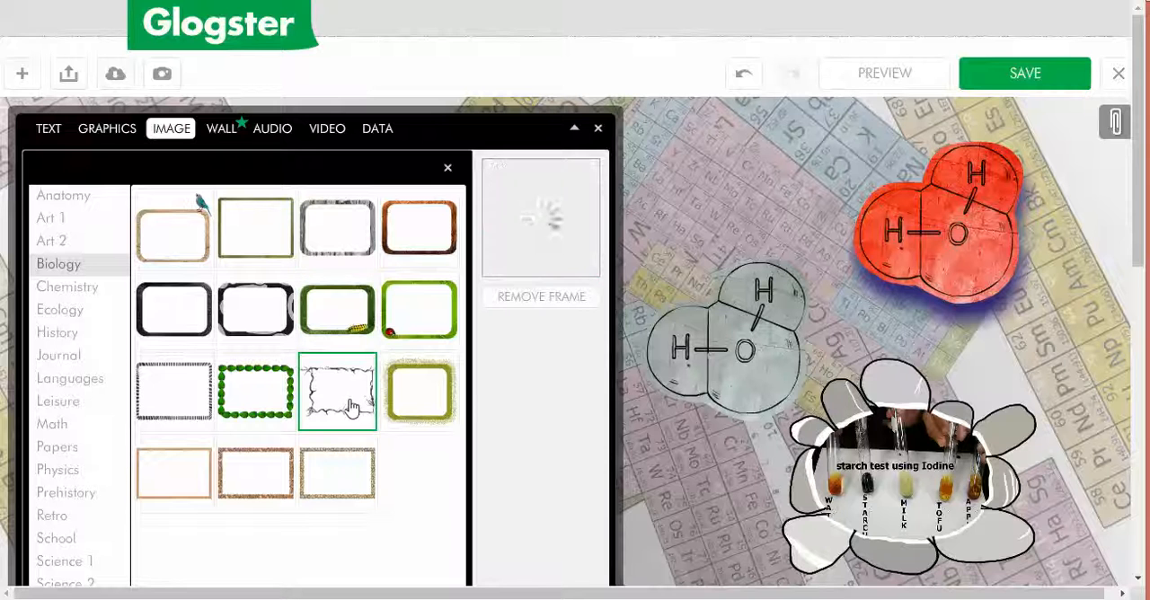
Step: Place the framed weather screenshot on the poster and collapse the tool palette
scroll(534, 462, down, 4)
click(519, 296)
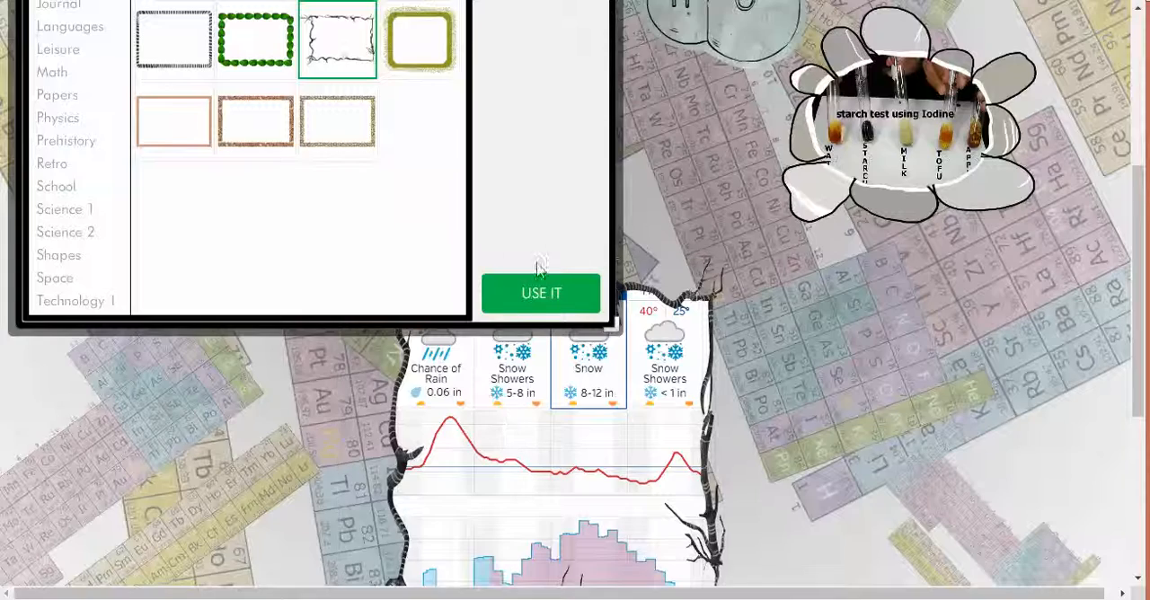
scroll(465, 247, up, 4)
click(573, 129)
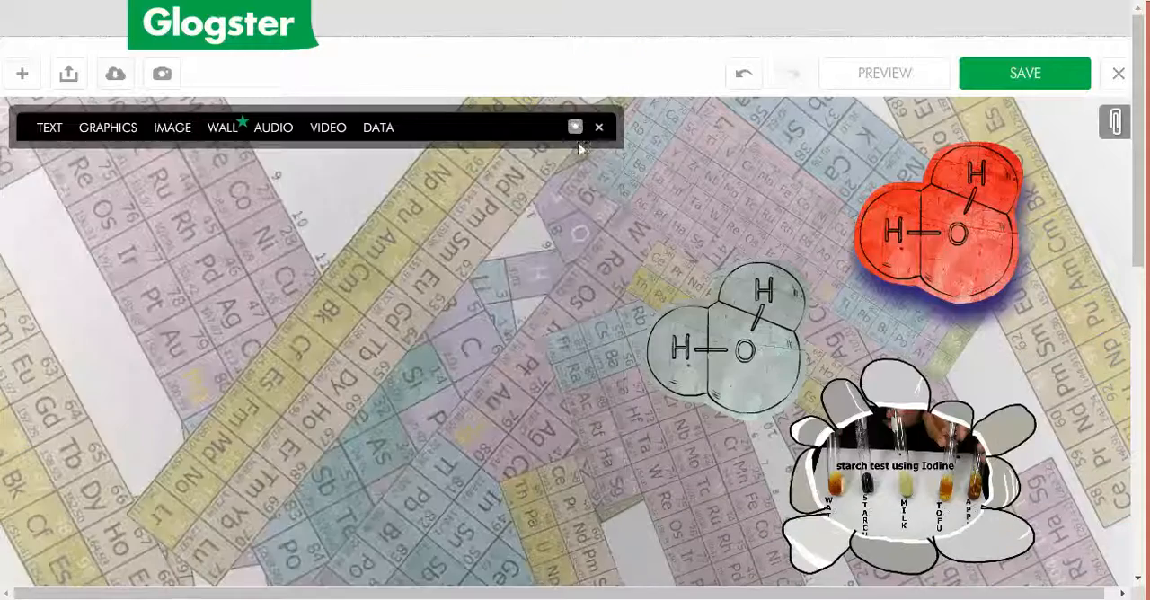
Step: Move the framed weather screenshot further from the starch test photo, towards the poster's left side, and enlarge it slightly
scroll(506, 380, down, 4)
click(440, 266)
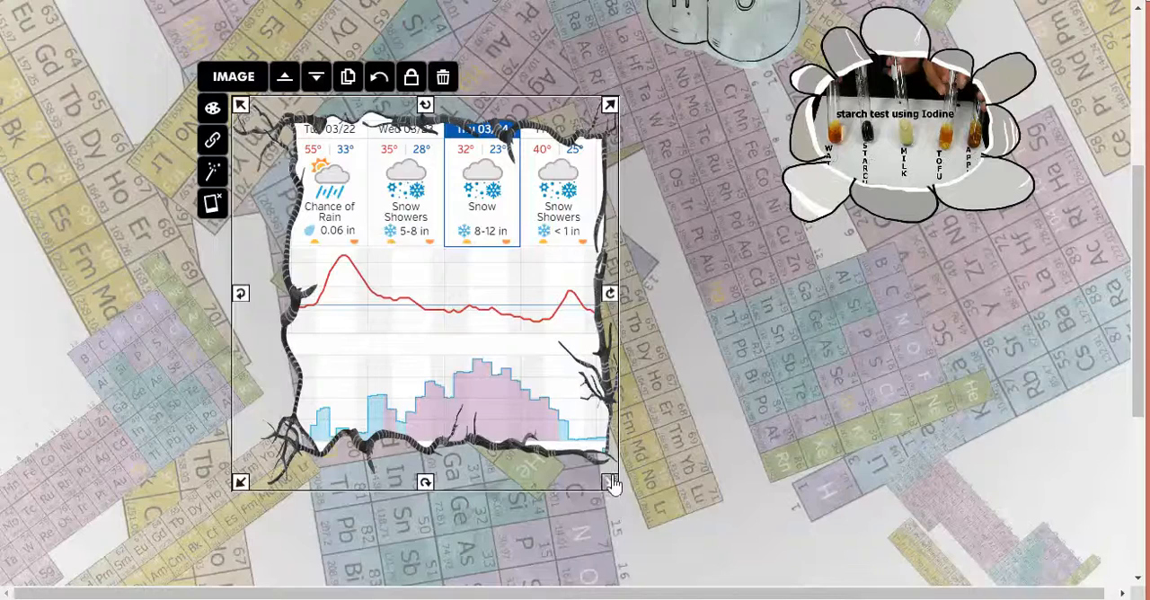
drag(611, 485, 643, 512)
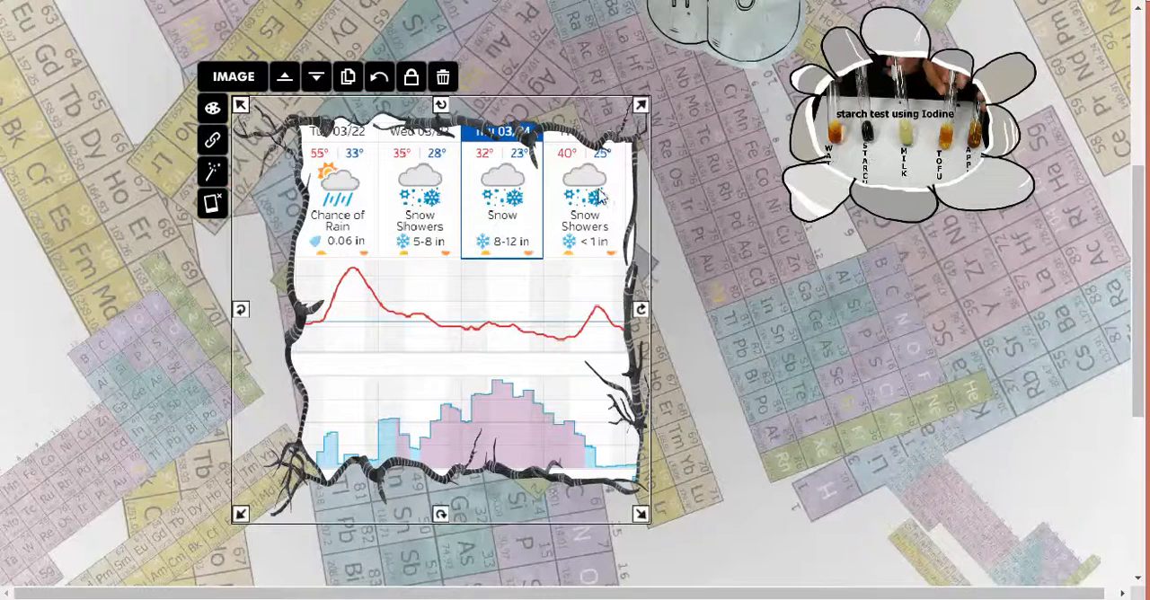
scroll(744, 197, up, 1)
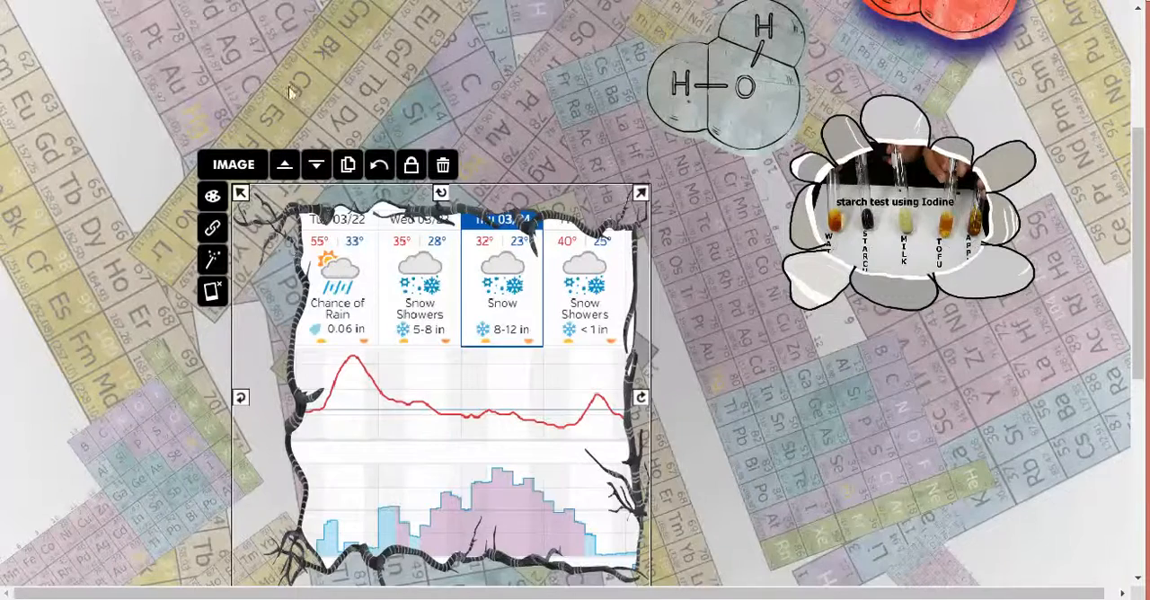
scroll(256, 105, up, 3)
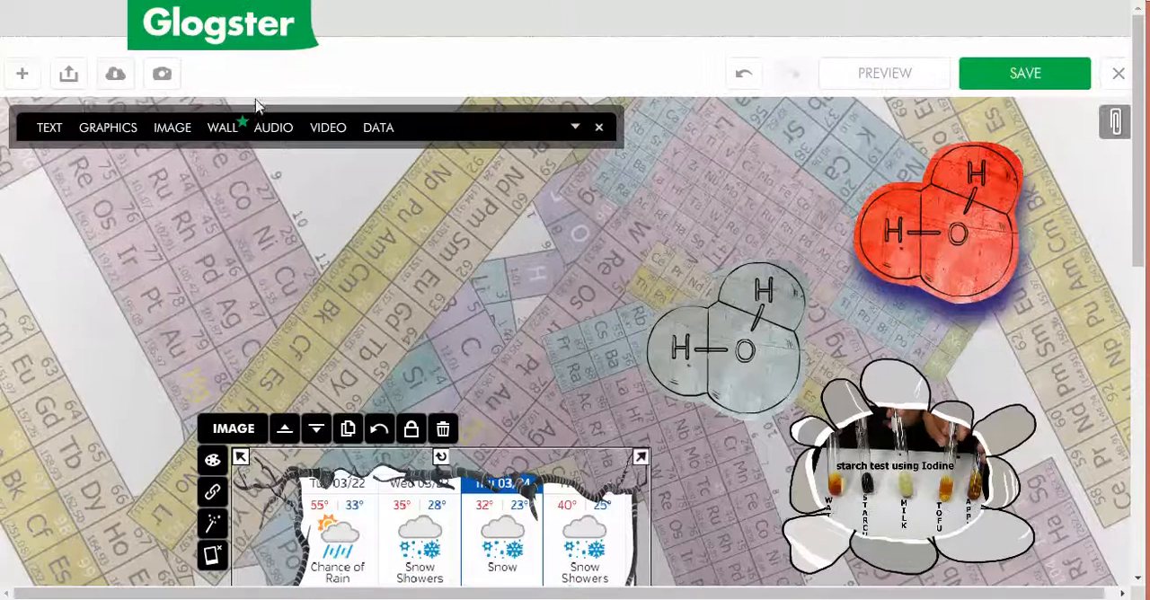
click(172, 129)
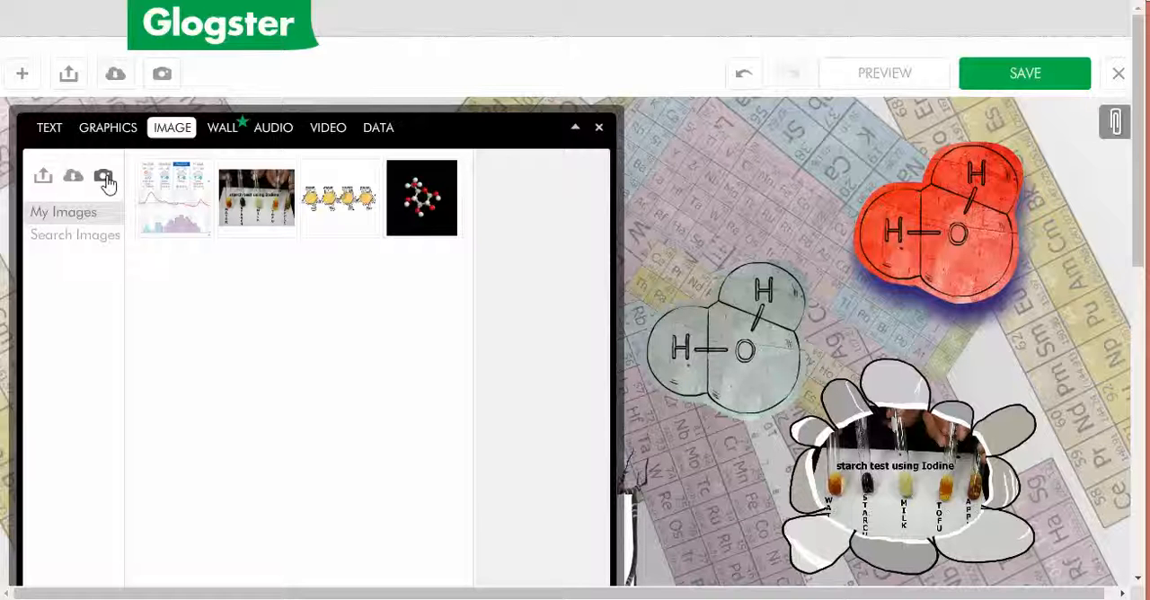
click(45, 180)
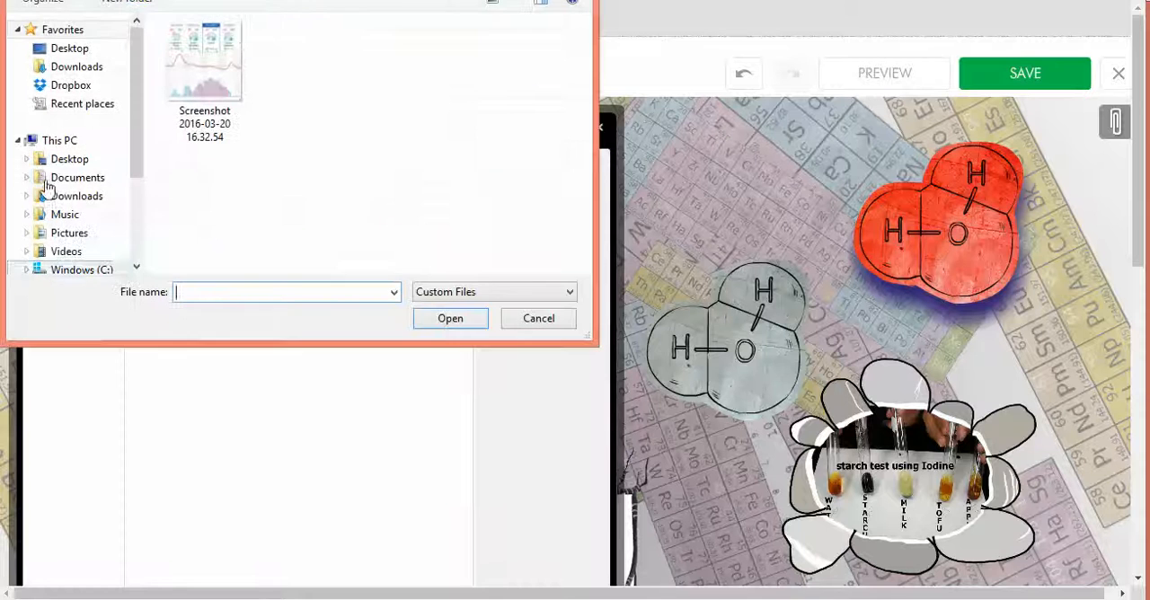
click(515, 316)
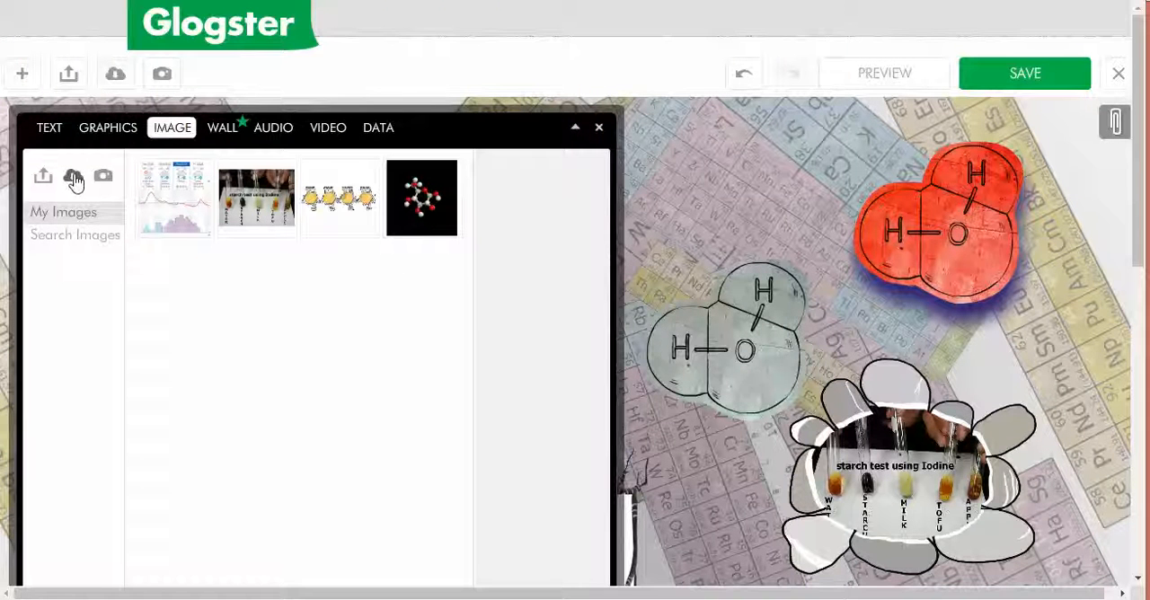
click(73, 178)
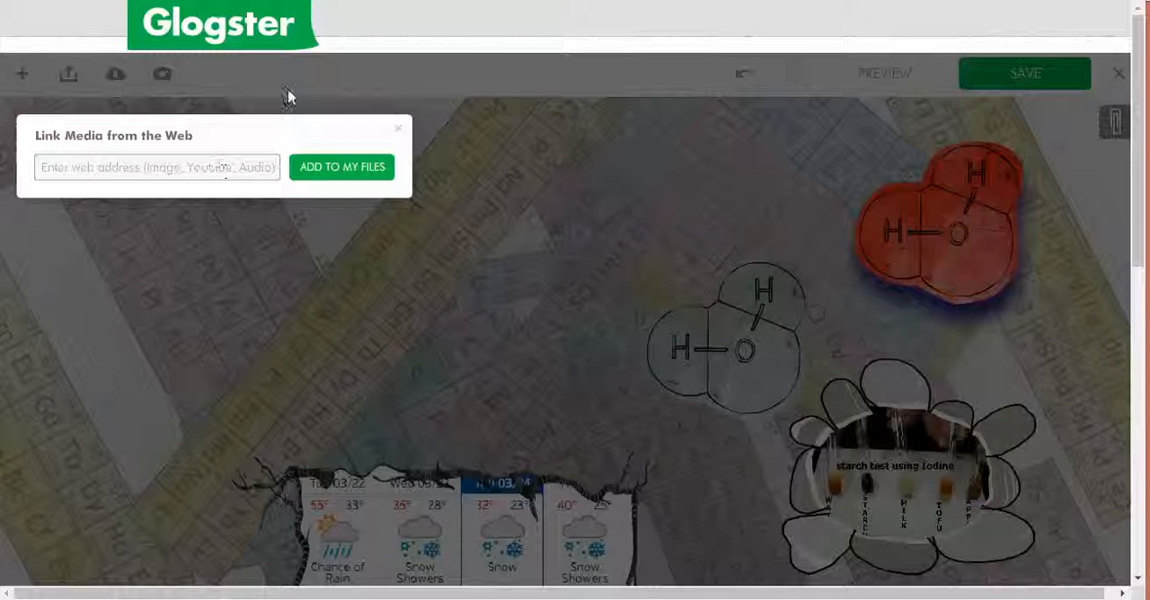
click(398, 130)
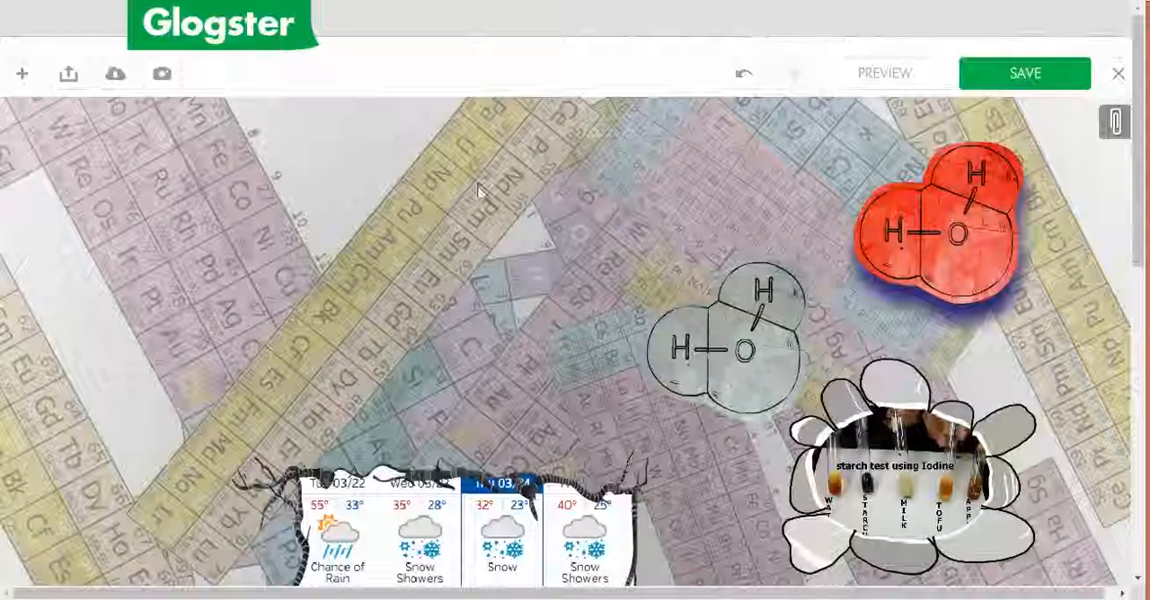